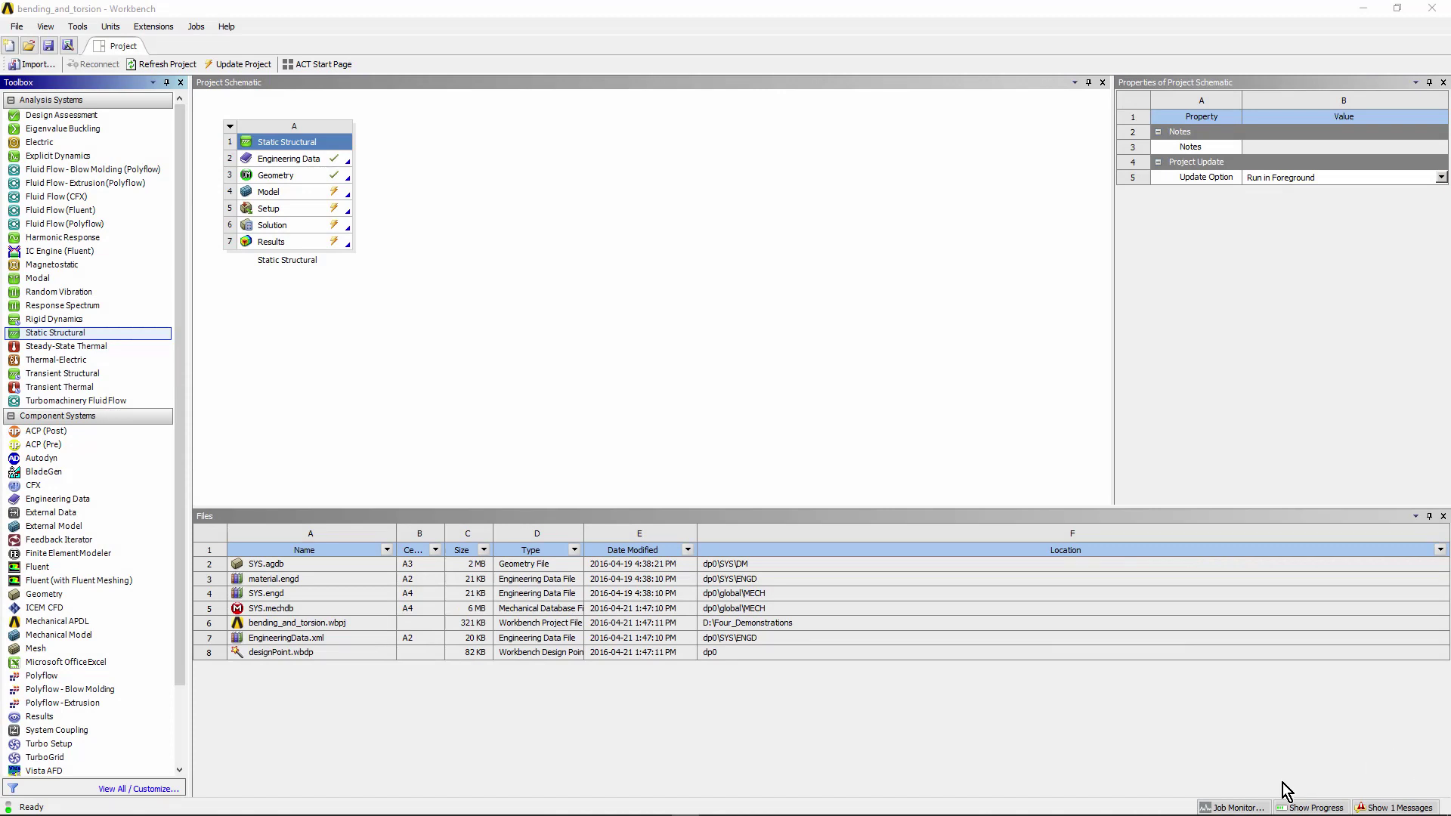
Open the Static Structural system's Model component for editing.
left_click_drag(33, 333, 294, 216)
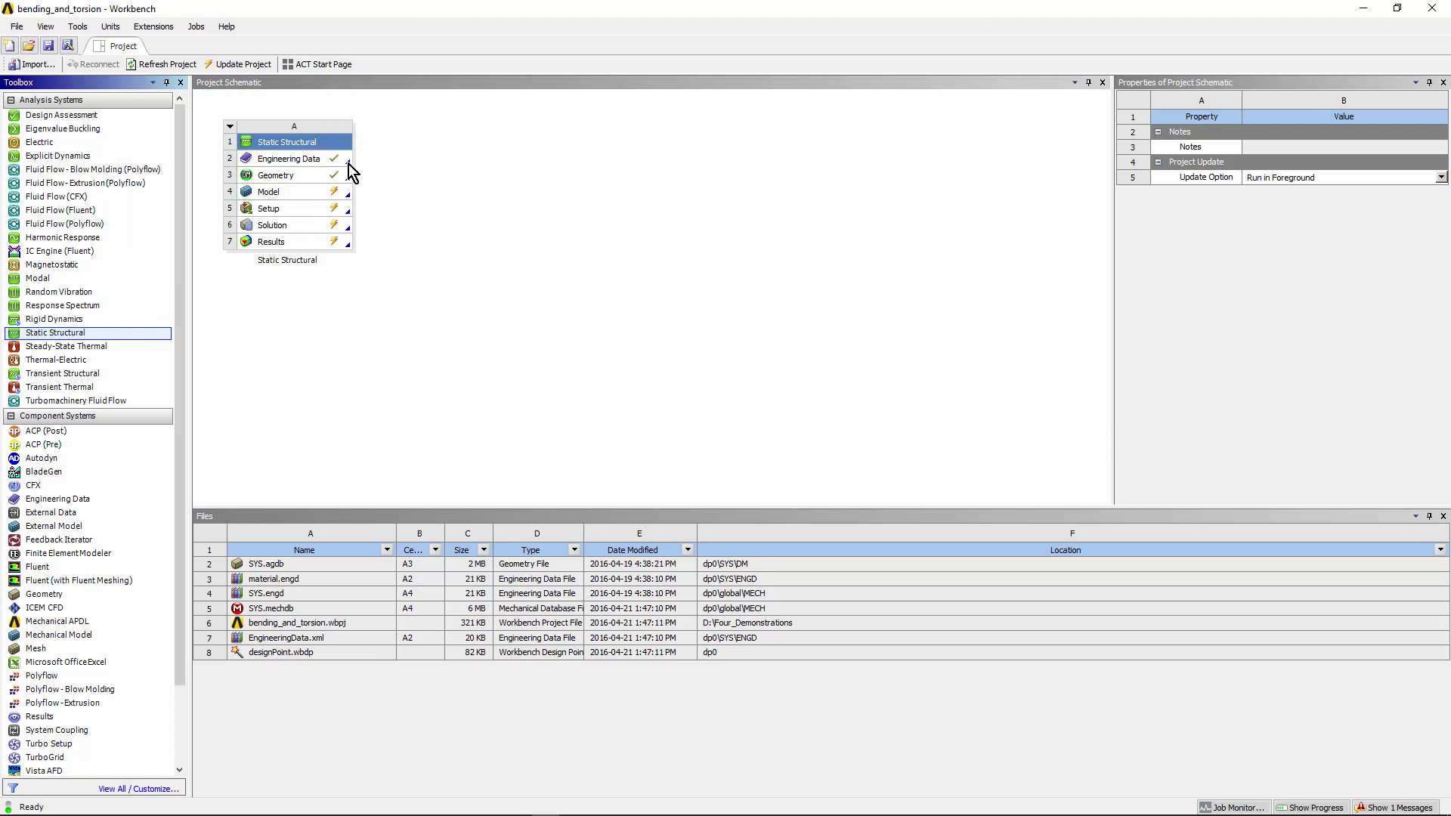
left_click(312, 191)
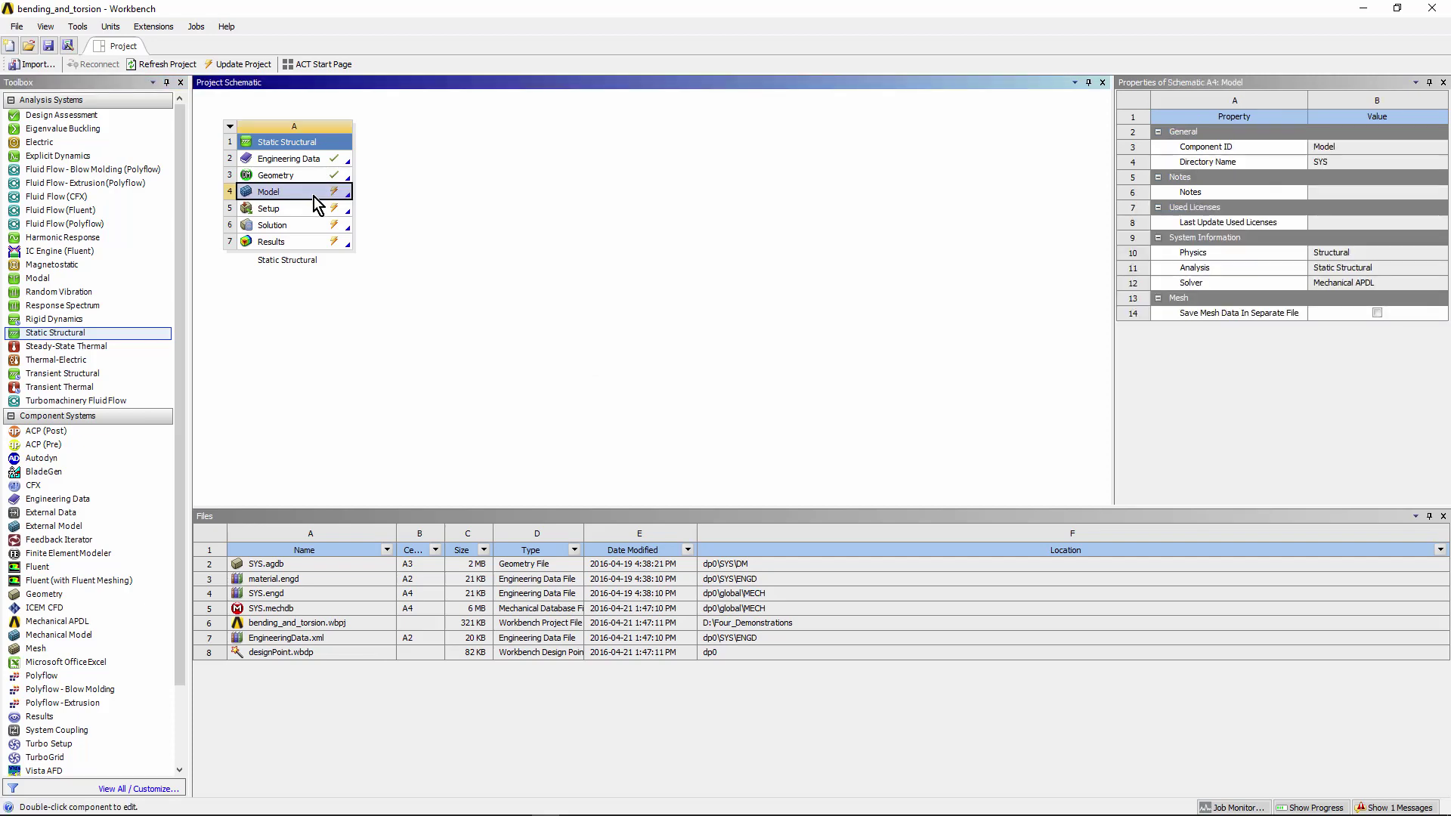
right_click(315, 198)
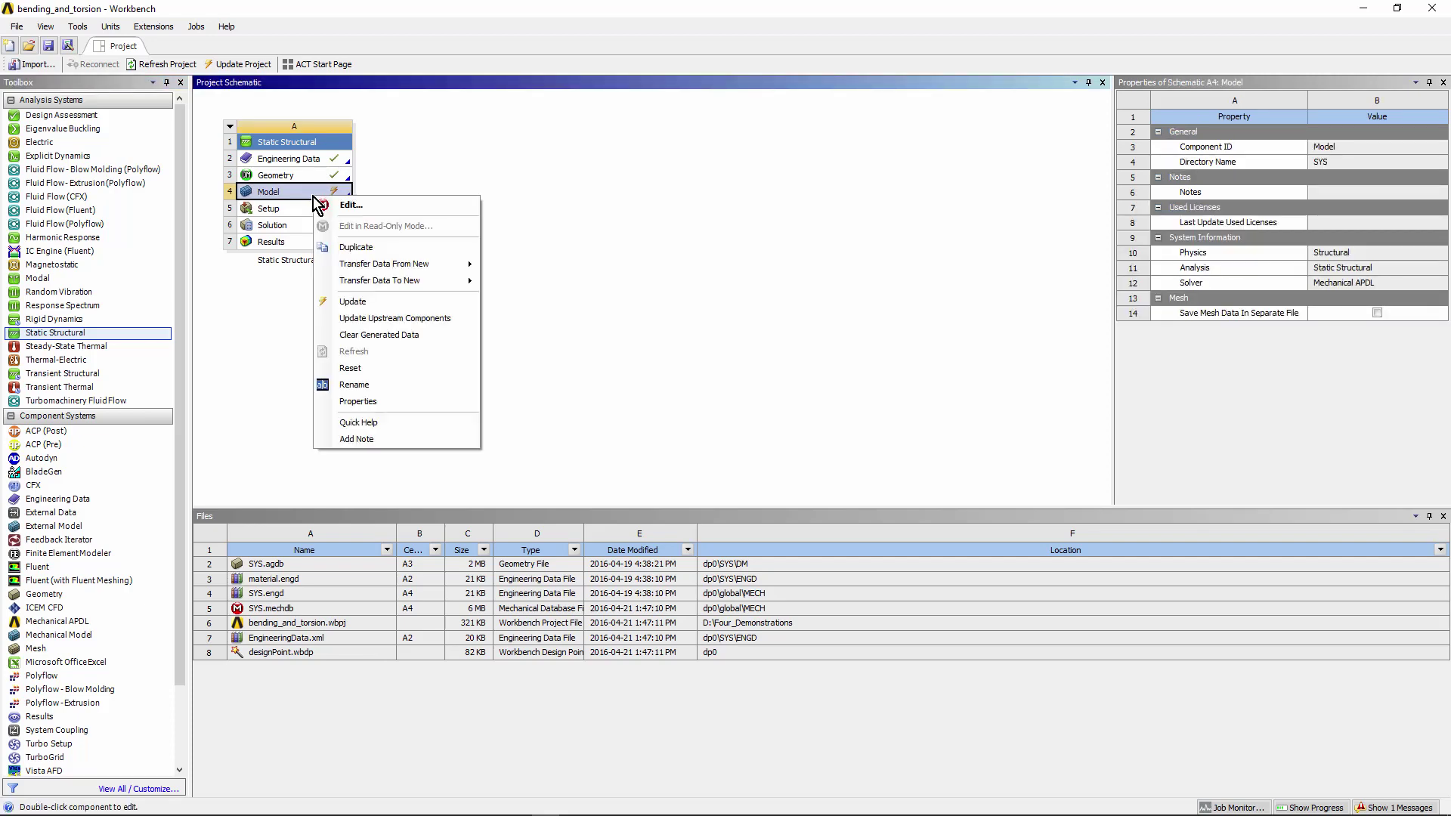
left_click(361, 203)
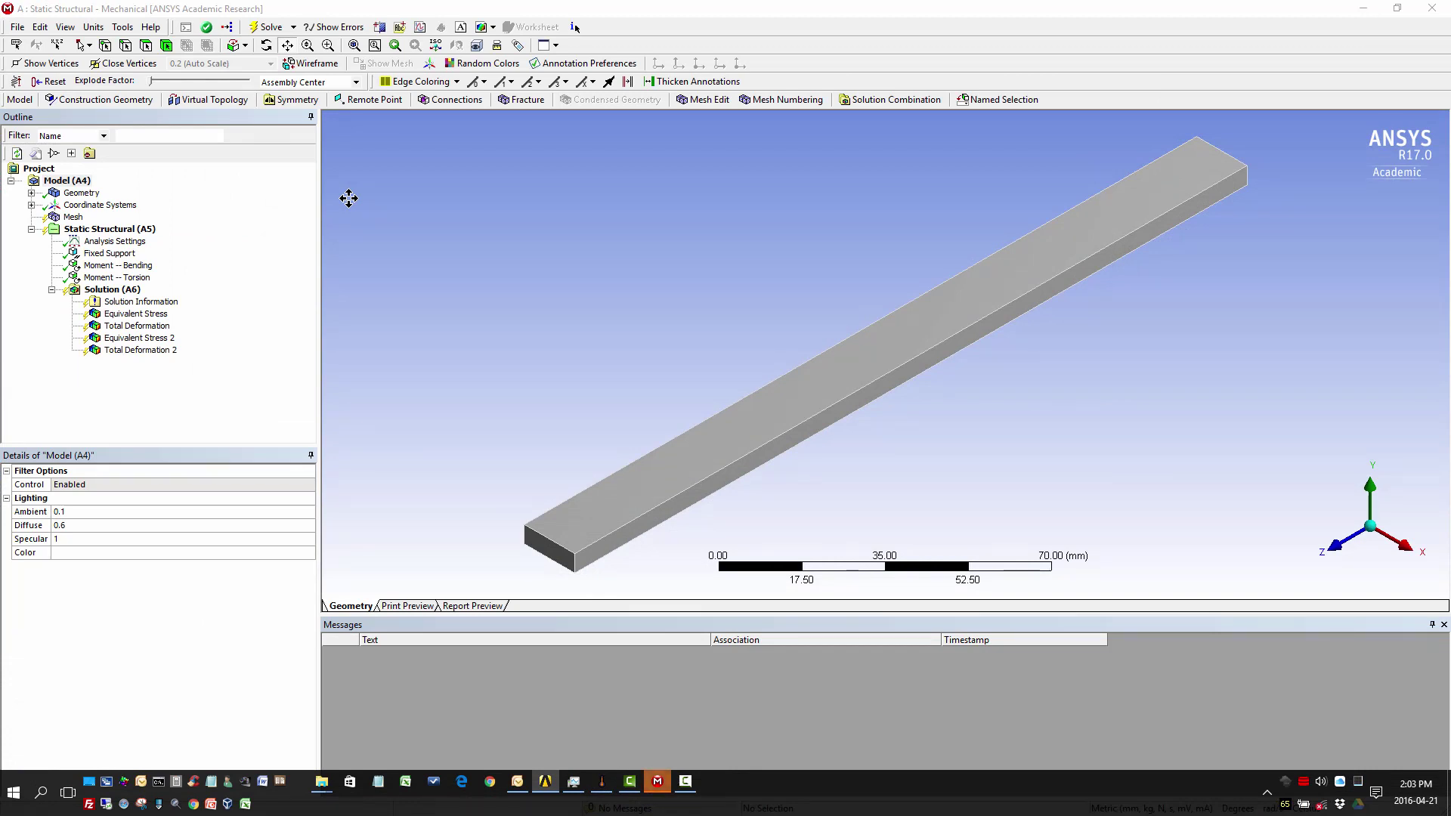
Check the mesh's relevance and relevance center settings, and generate the beam's mesh.
left_click(73, 218)
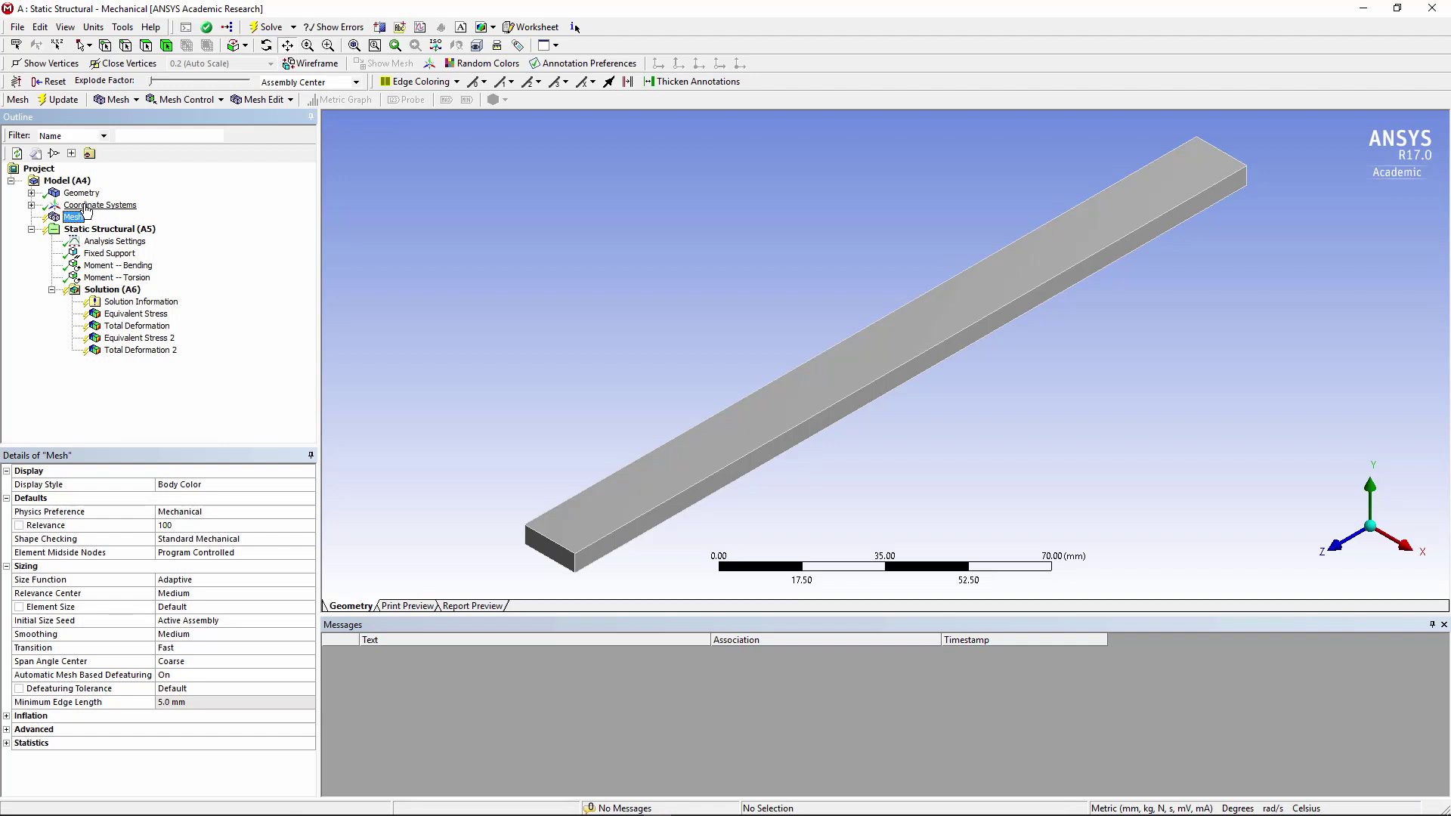
left_click(180, 523)
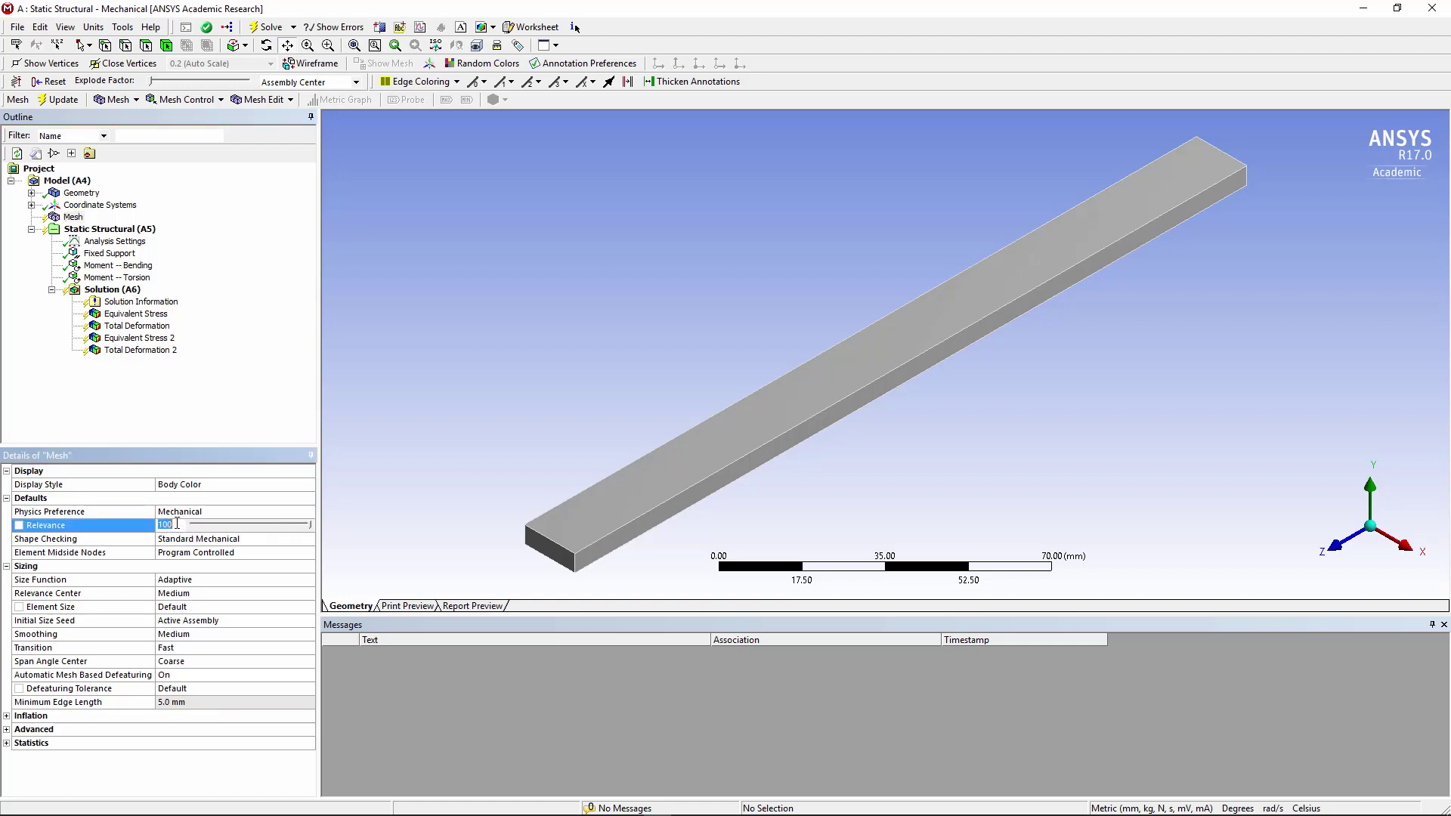
left_click(224, 593)
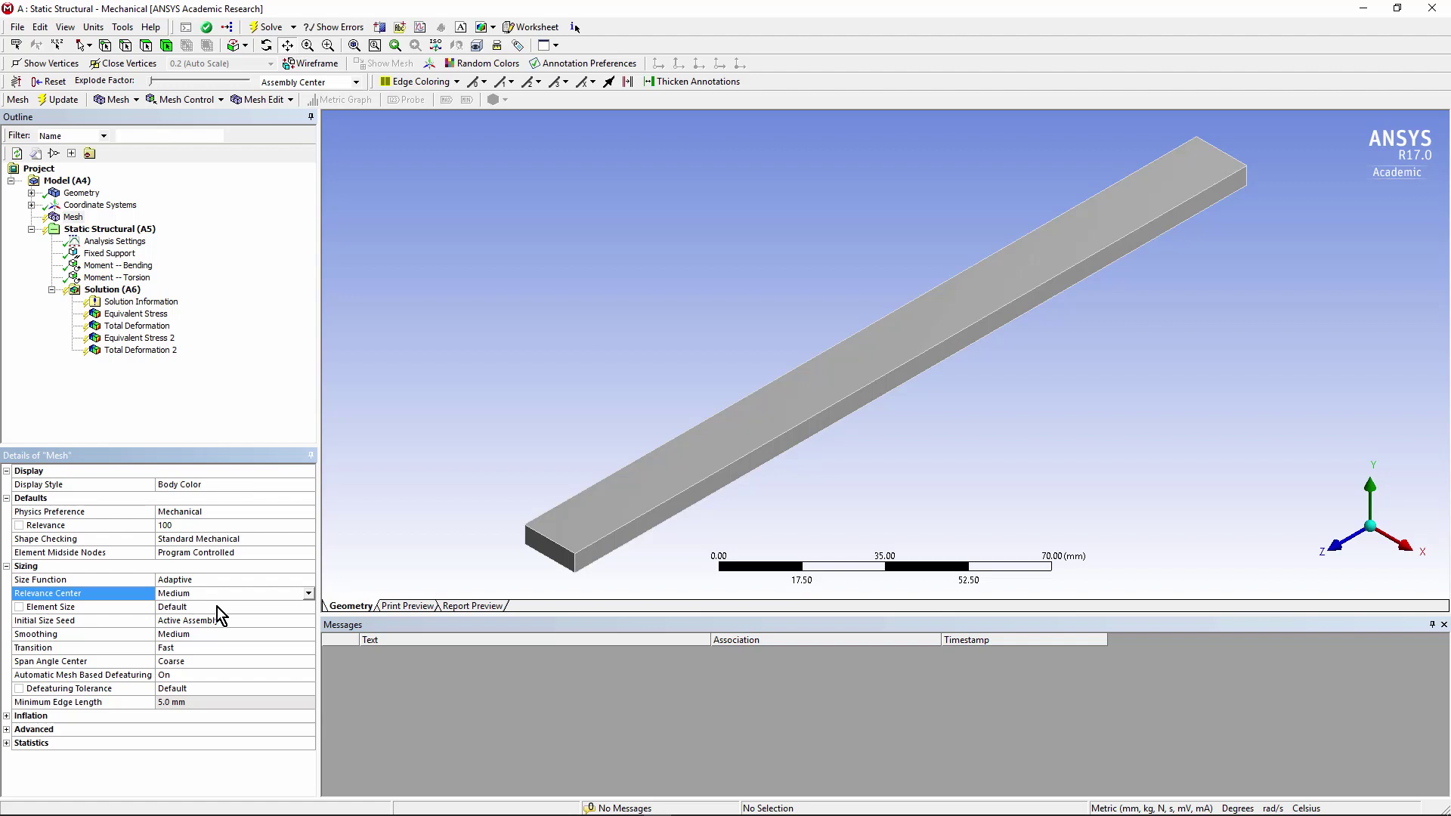
left_click(74, 219)
right_click(75, 219)
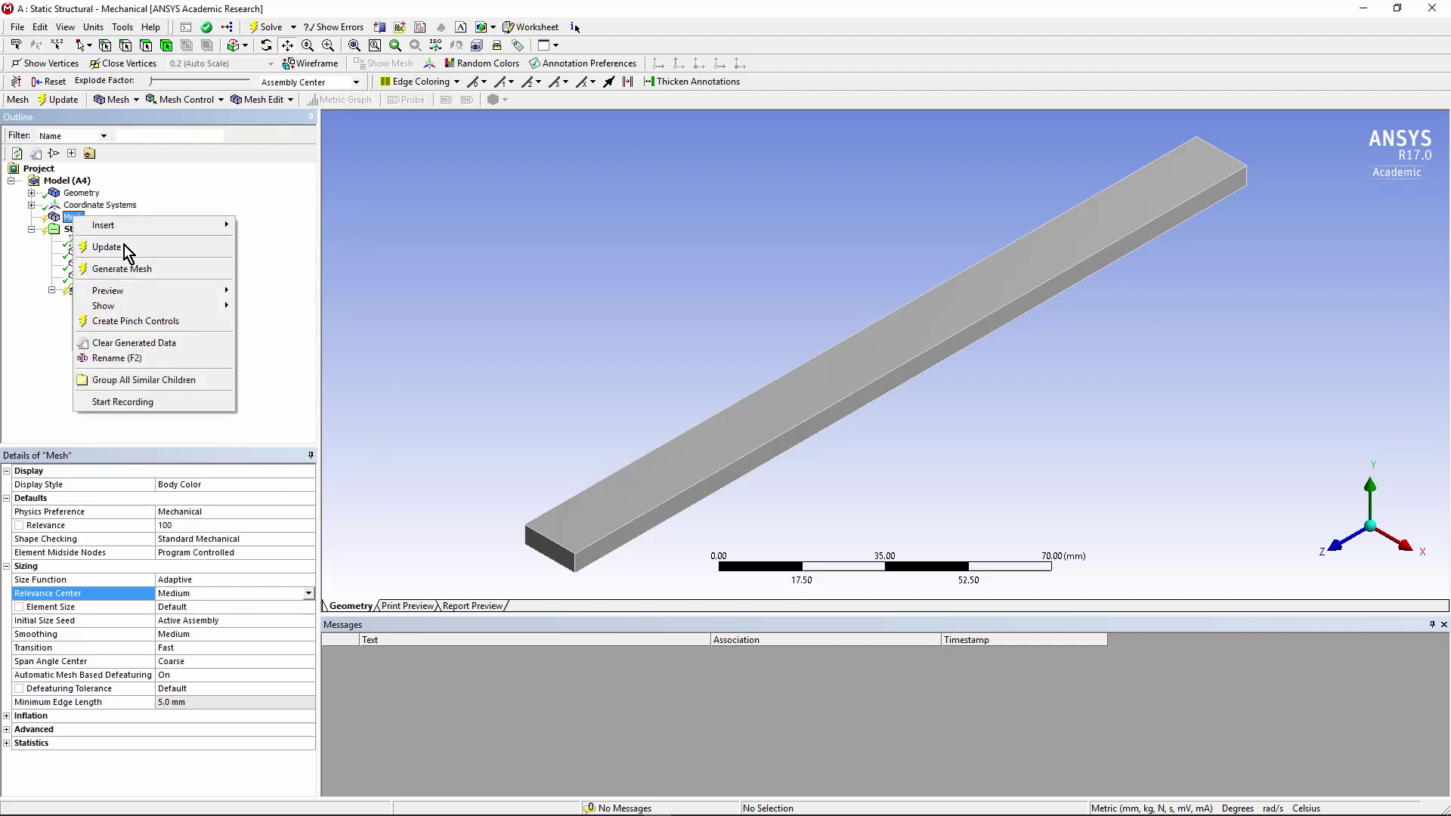
left_click(126, 270)
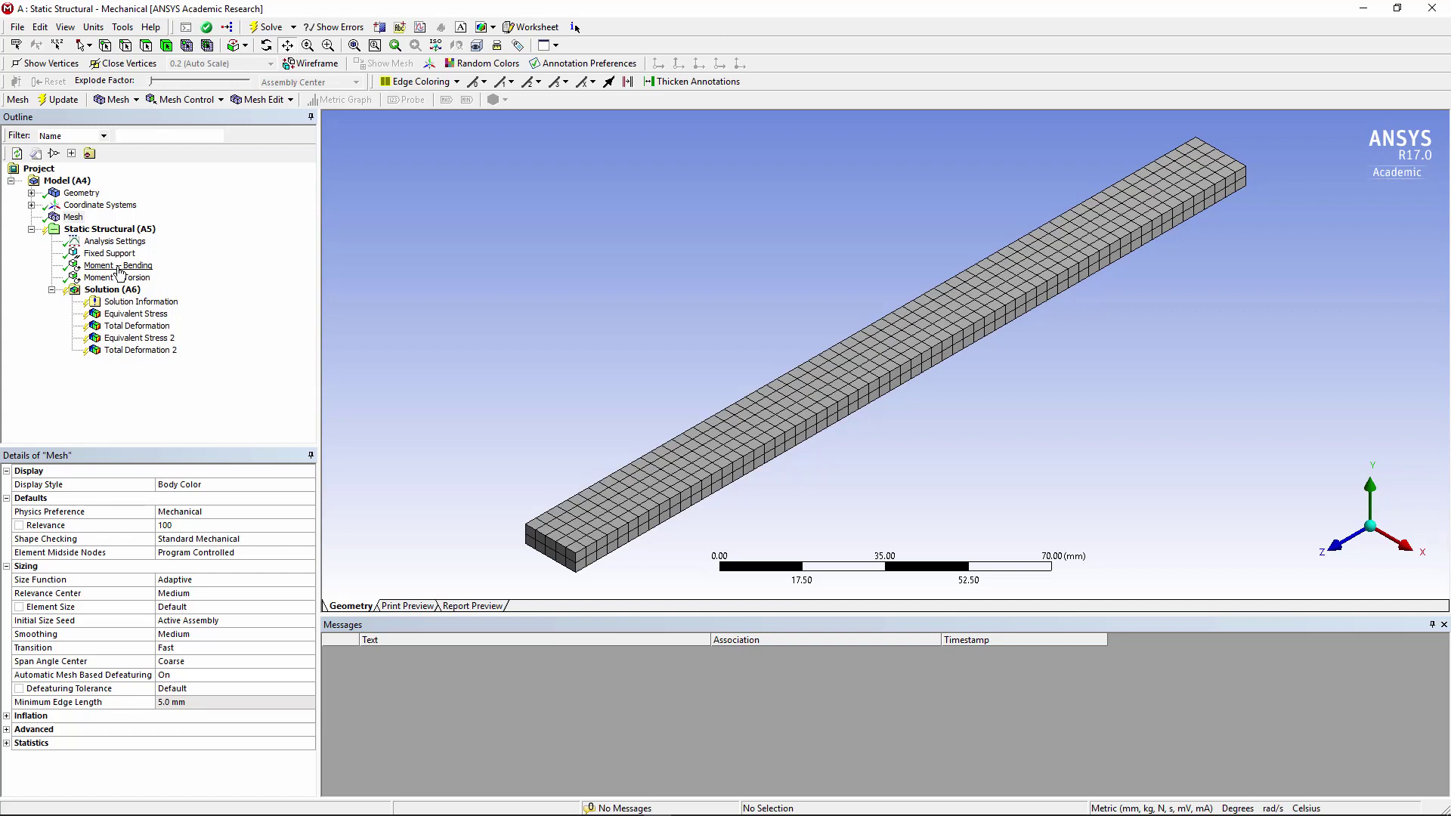
Examine the fixed support and the bending moment, displaying the bending load at time 1 s.
left_click(113, 230)
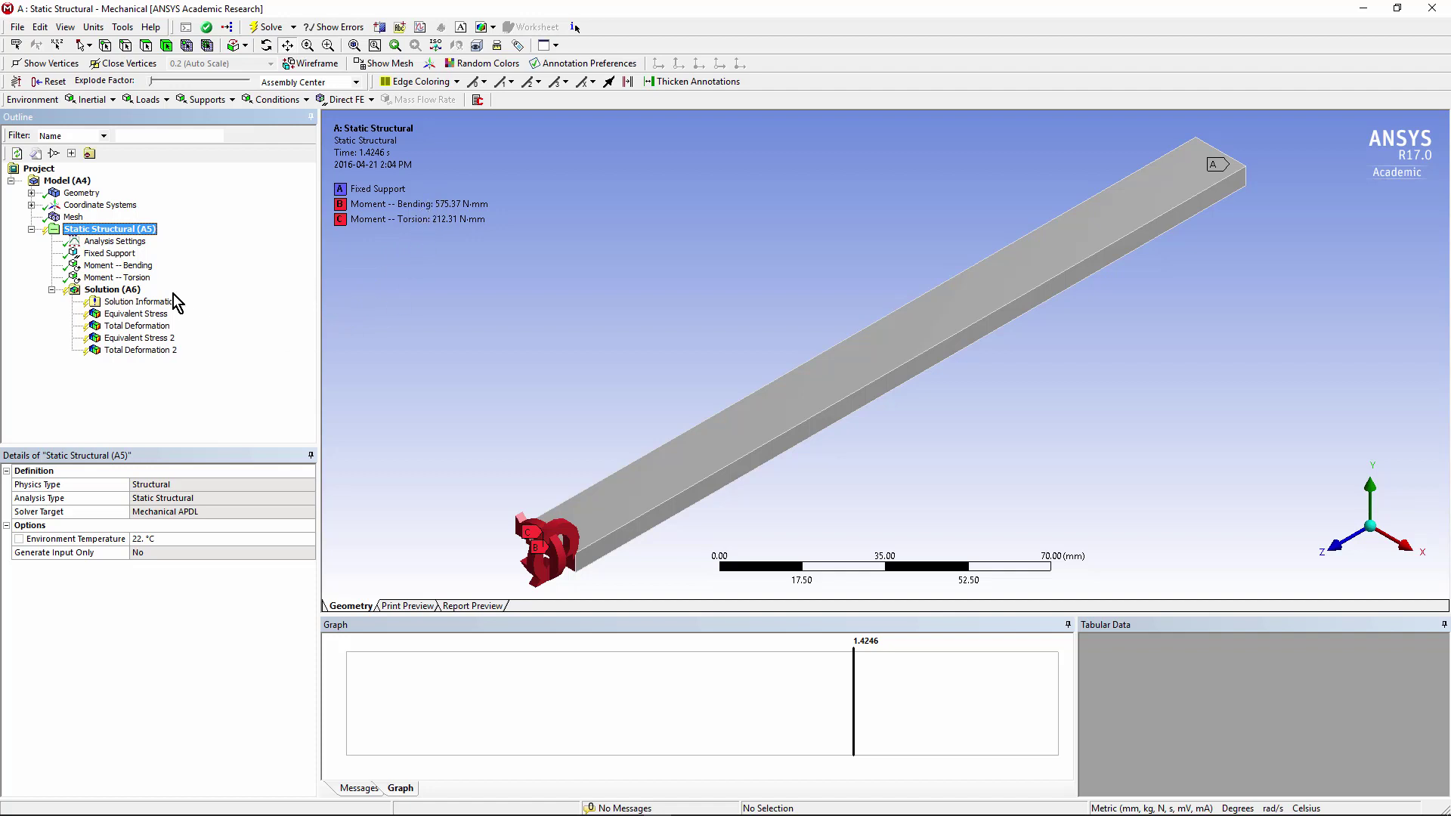
left_click(105, 268)
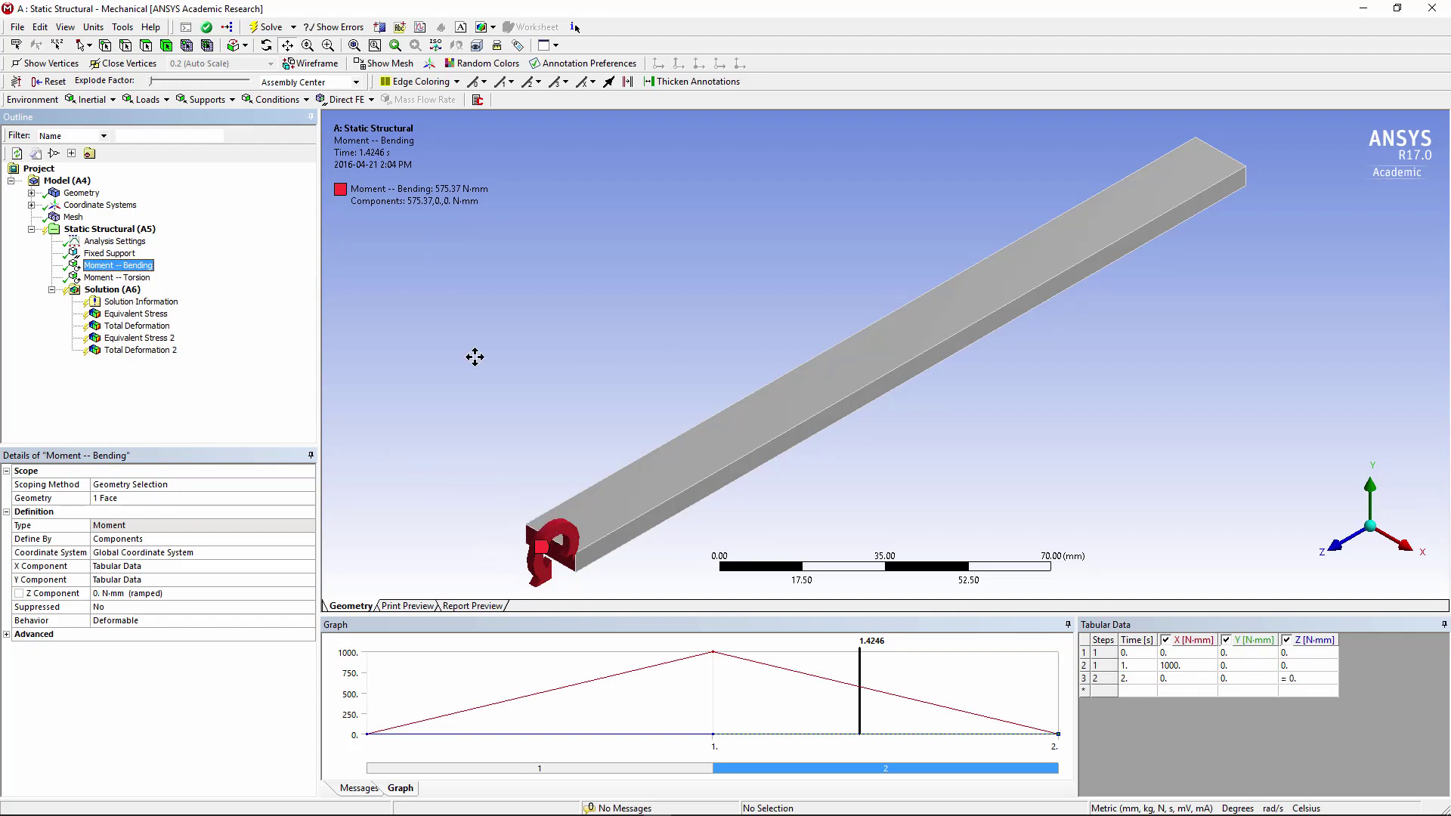
left_click(110, 253)
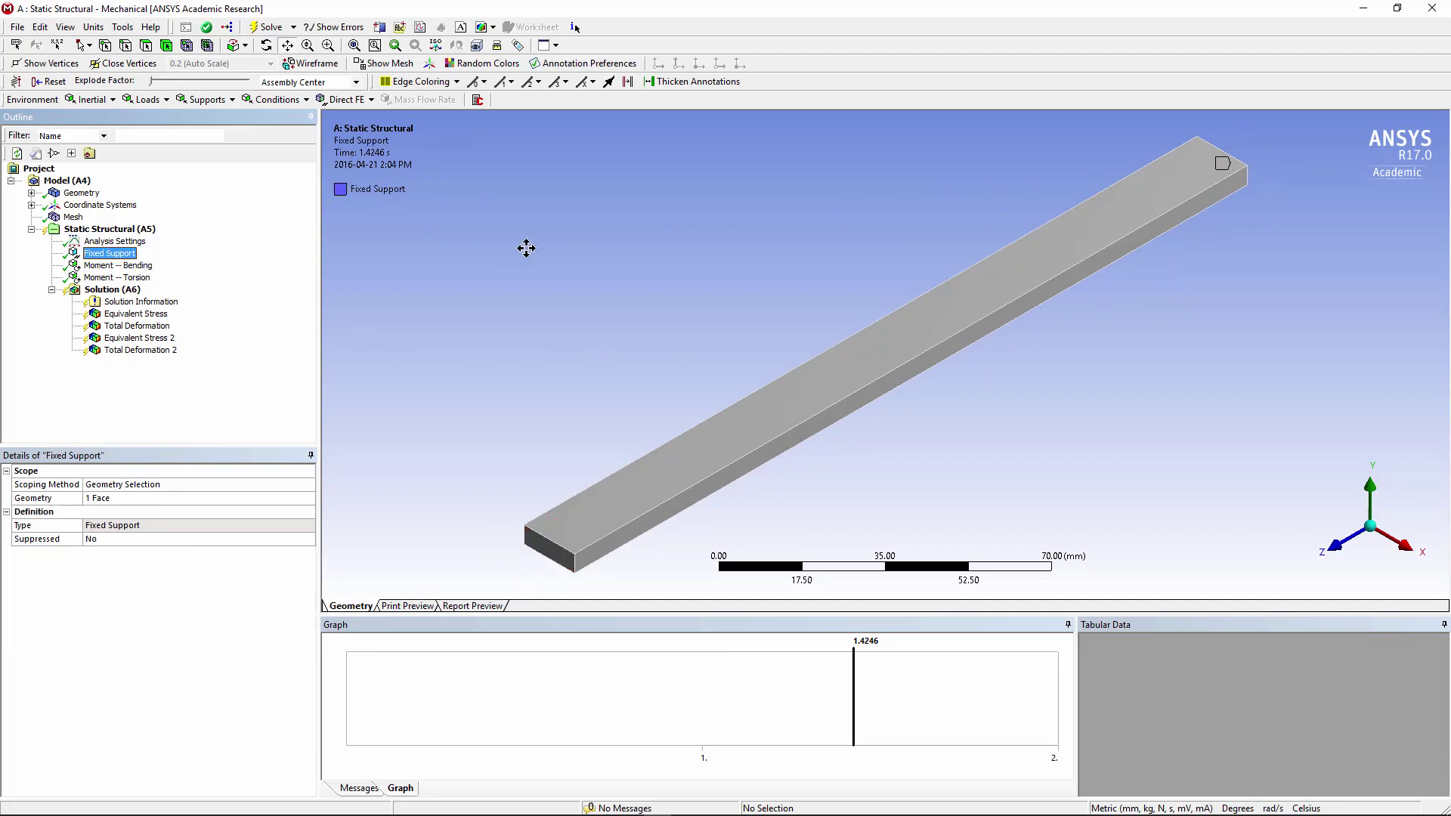
left_click(118, 265)
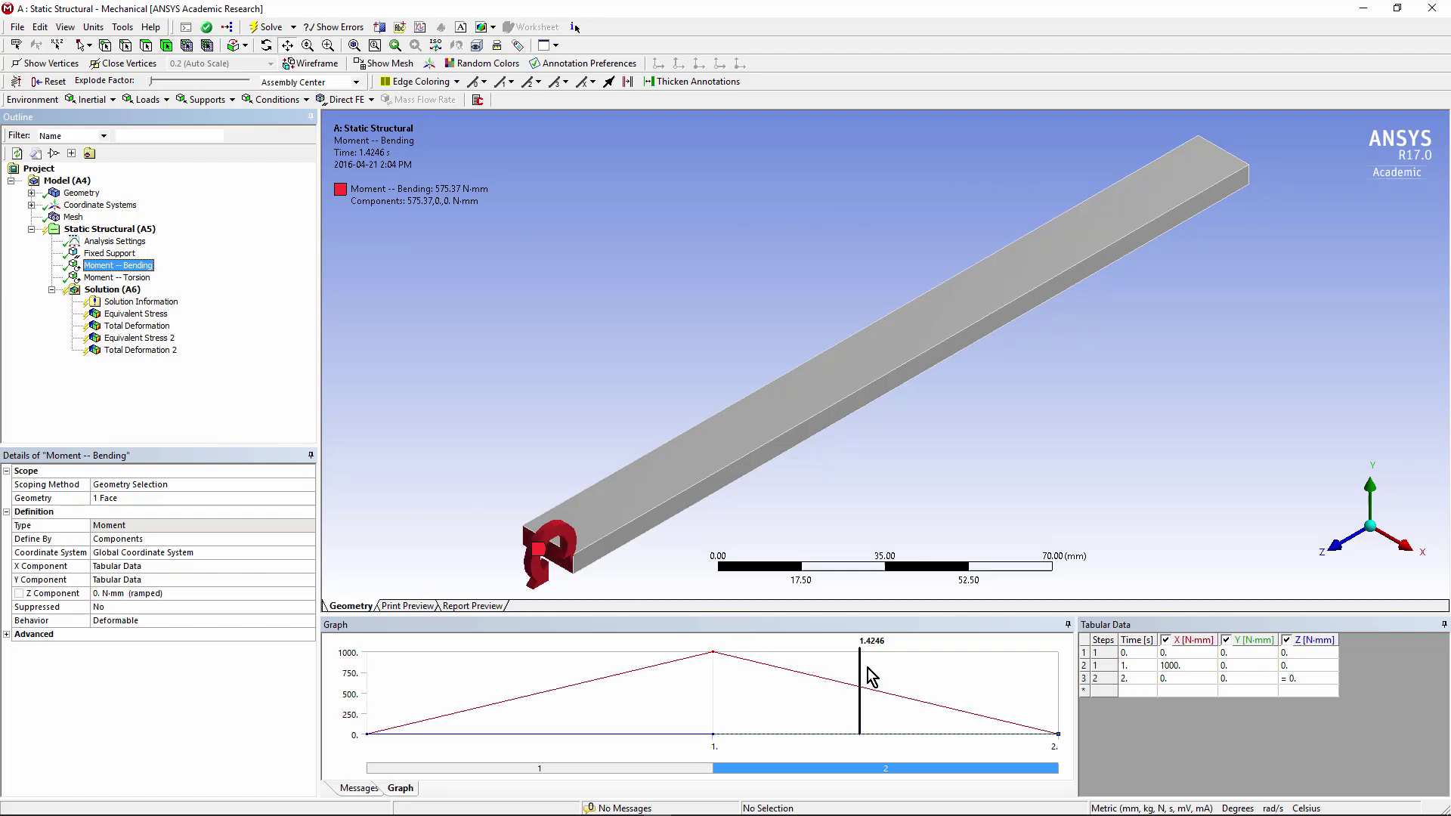
left_click(713, 684)
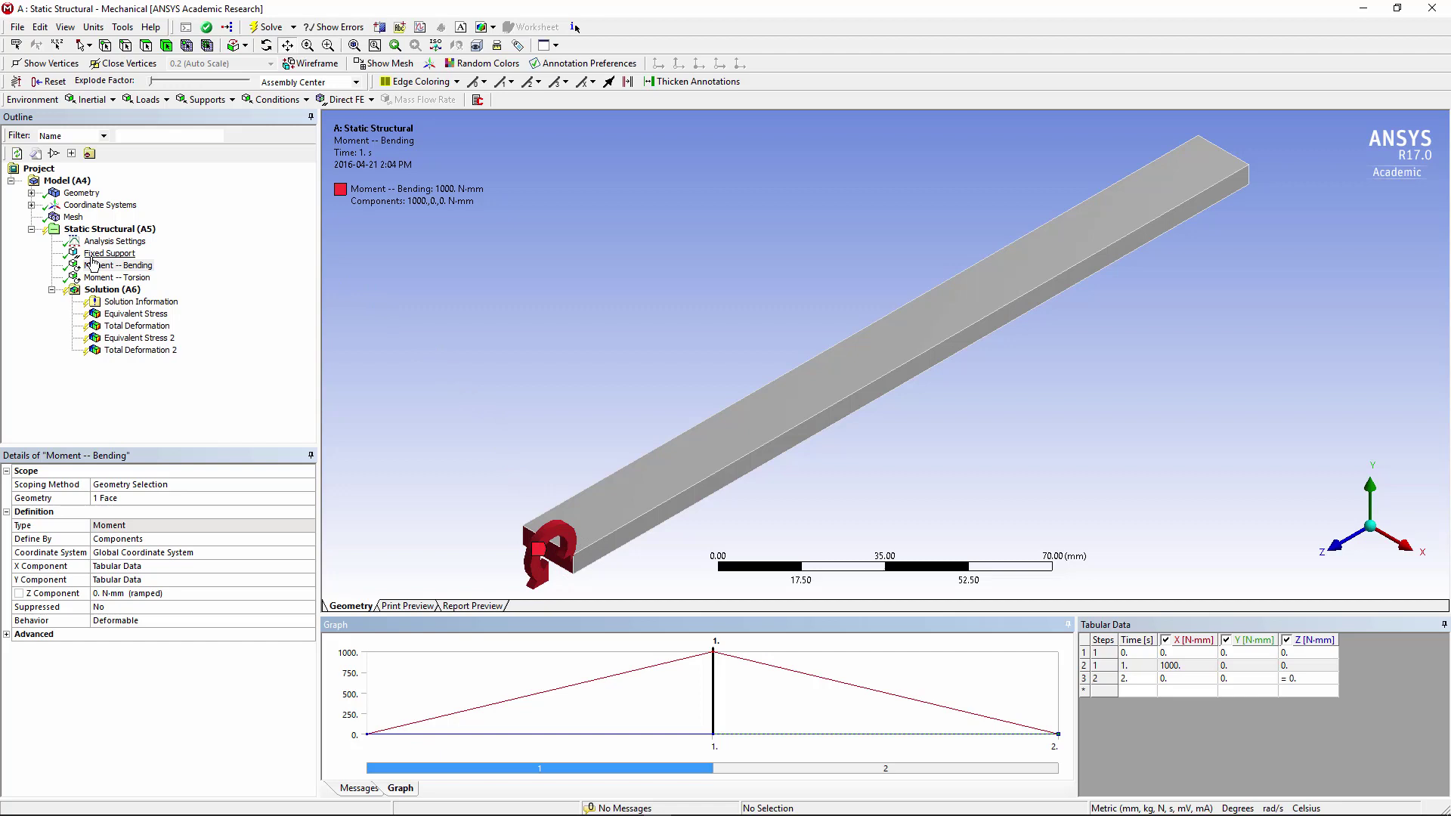
Examine the torsion moment's load history and display the load at time 2 s.
left_click(99, 279)
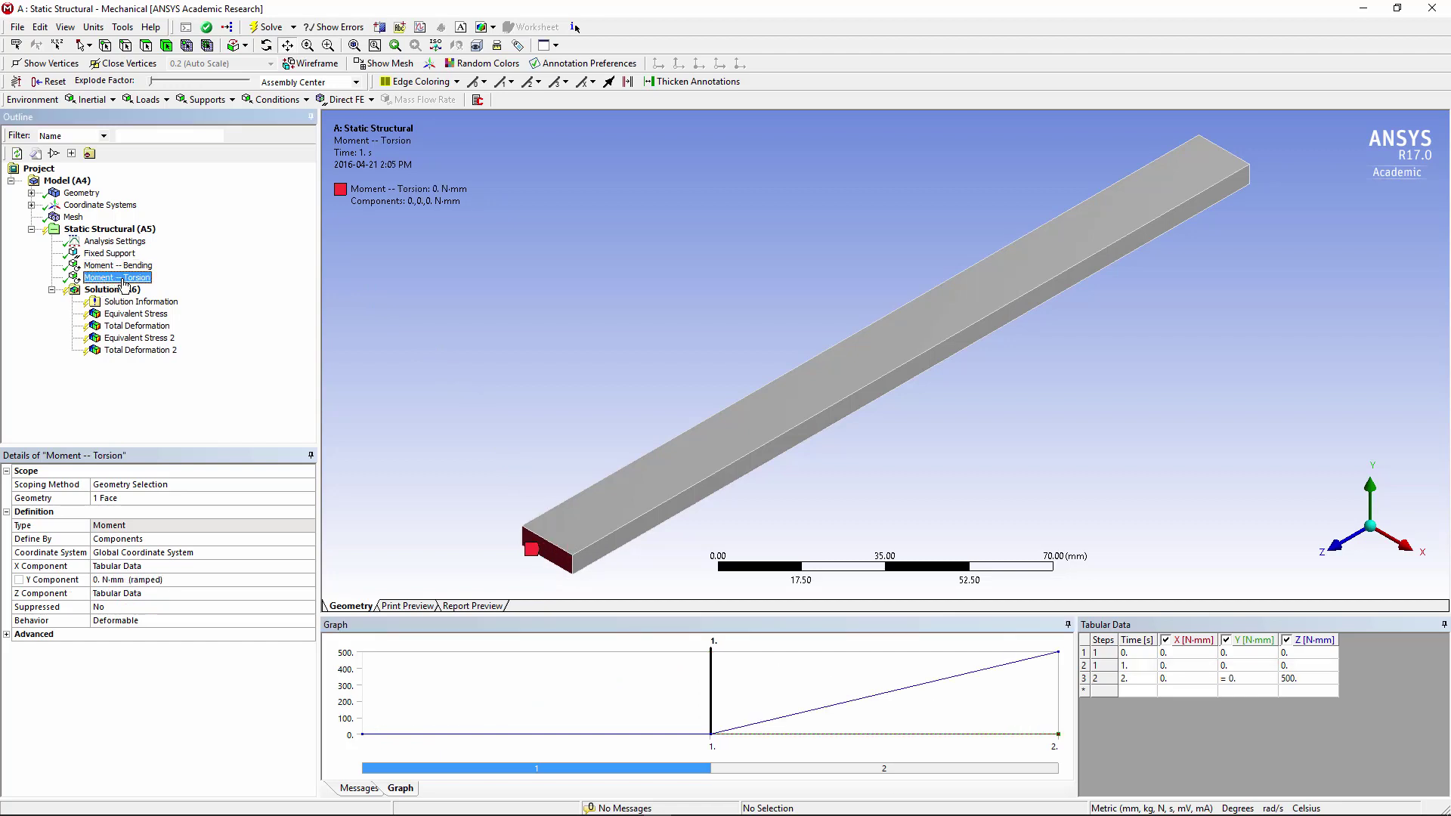
left_click(1058, 696)
left_click(1059, 699)
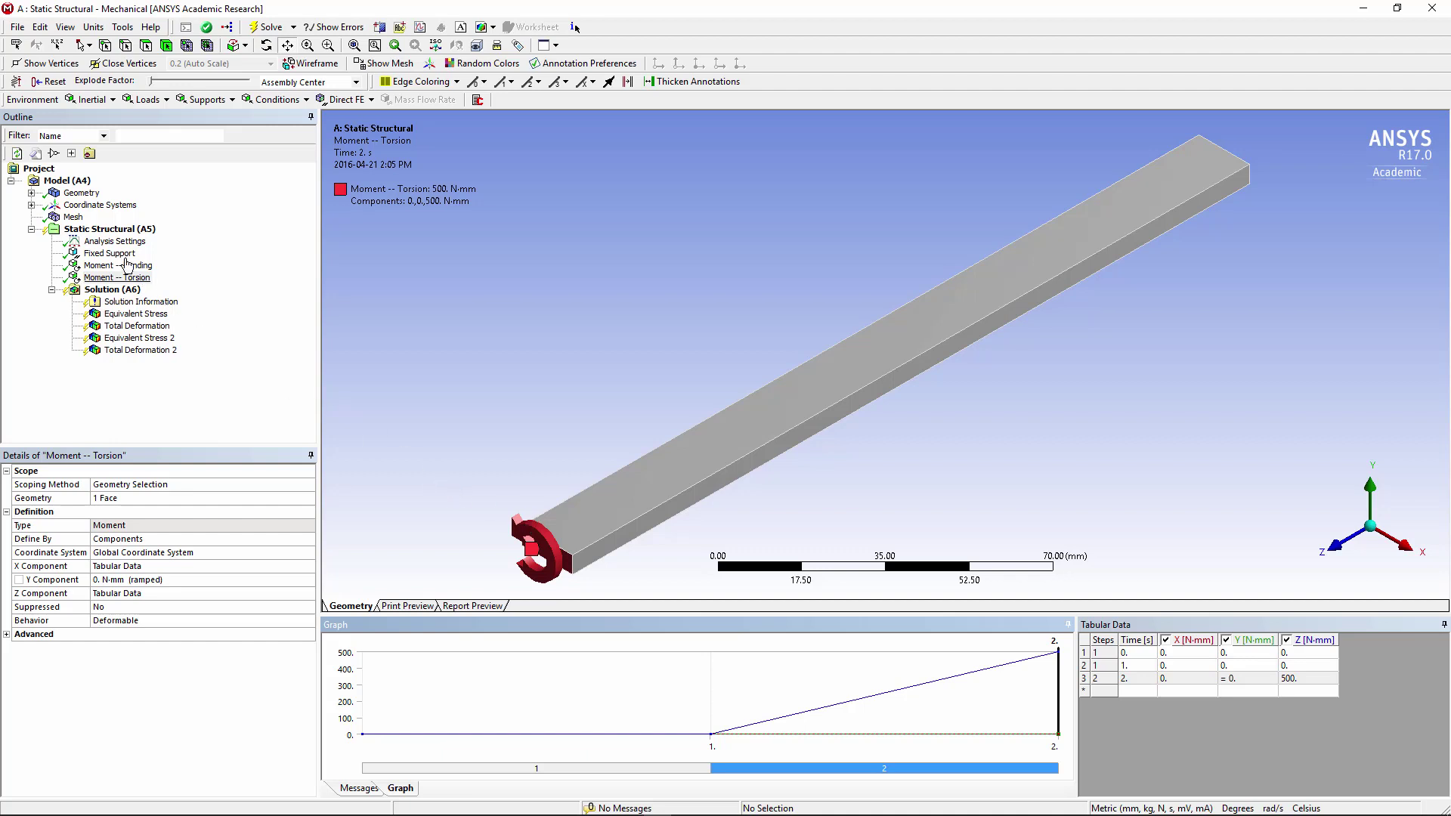
Review the number of load steps in the analysis settings, the fixed support and the tabular data of both moments.
left_click(108, 242)
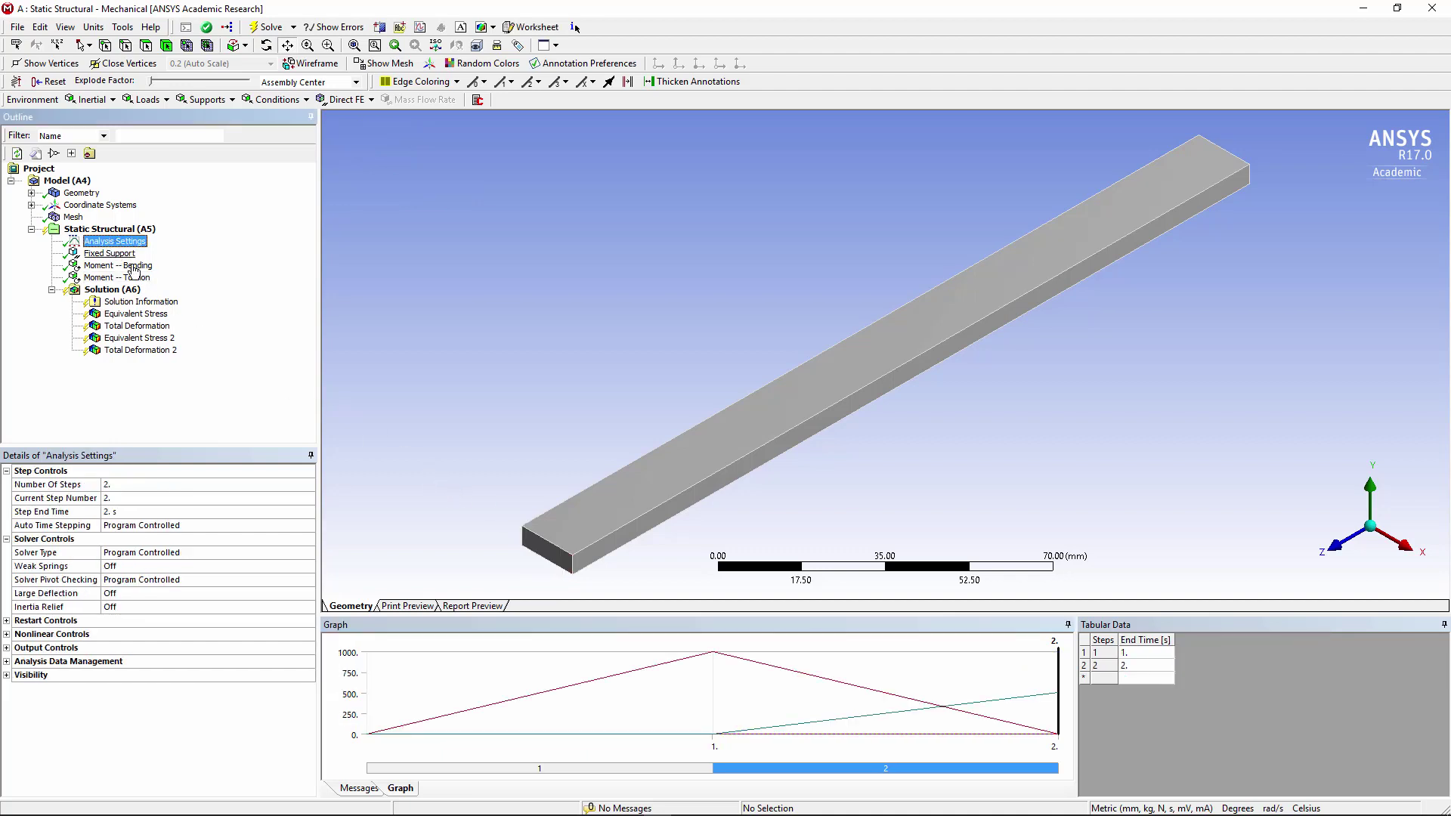
left_click(180, 484)
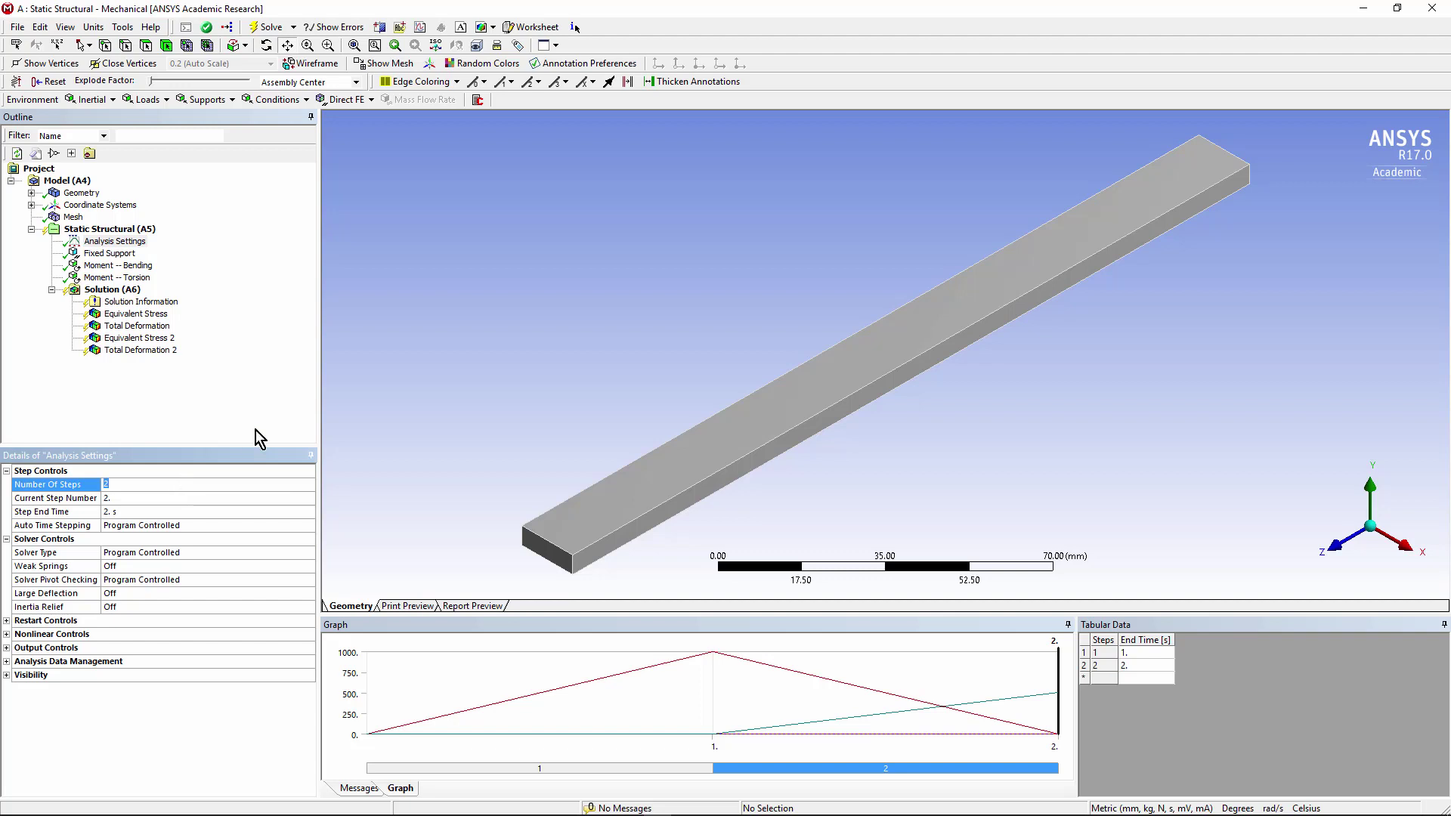
left_click(100, 254)
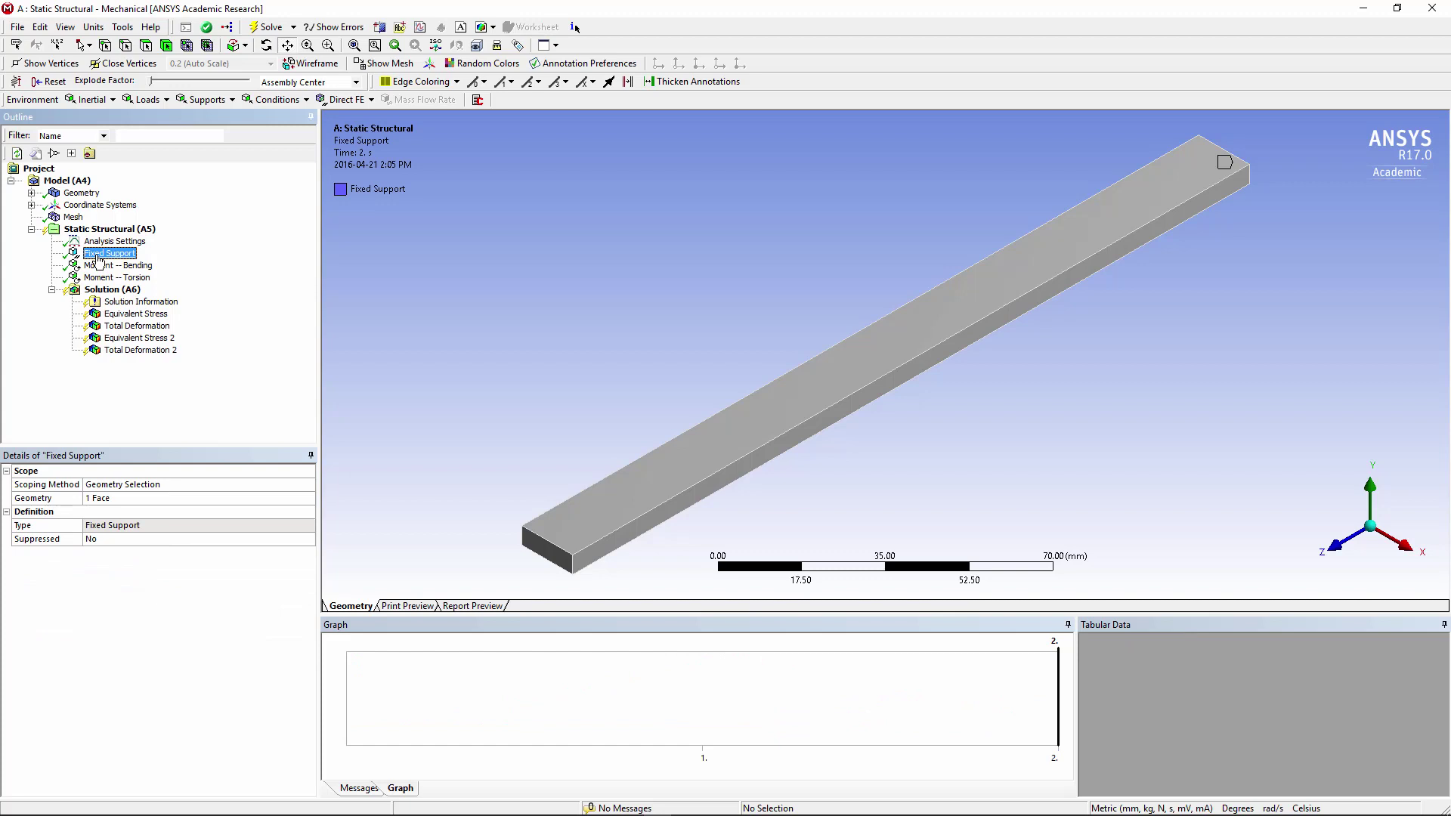
mouse_move(1209, 243)
middle_mouse_down()
mouse_move(946, 315)
mouse_move(1169, 258)
mouse_move(1111, 243)
middle_mouse_up()
left_click(112, 266)
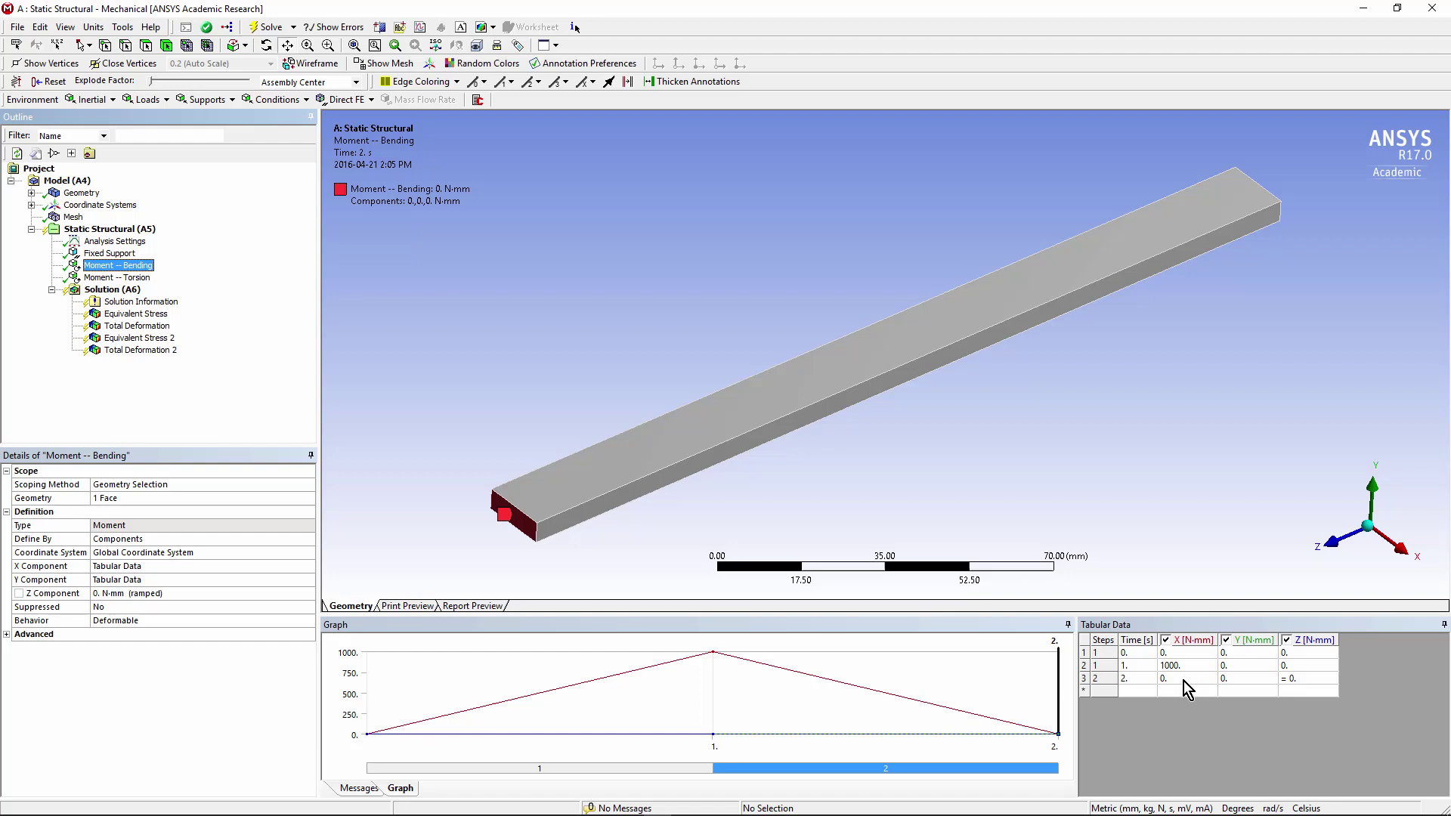
left_click(114, 278)
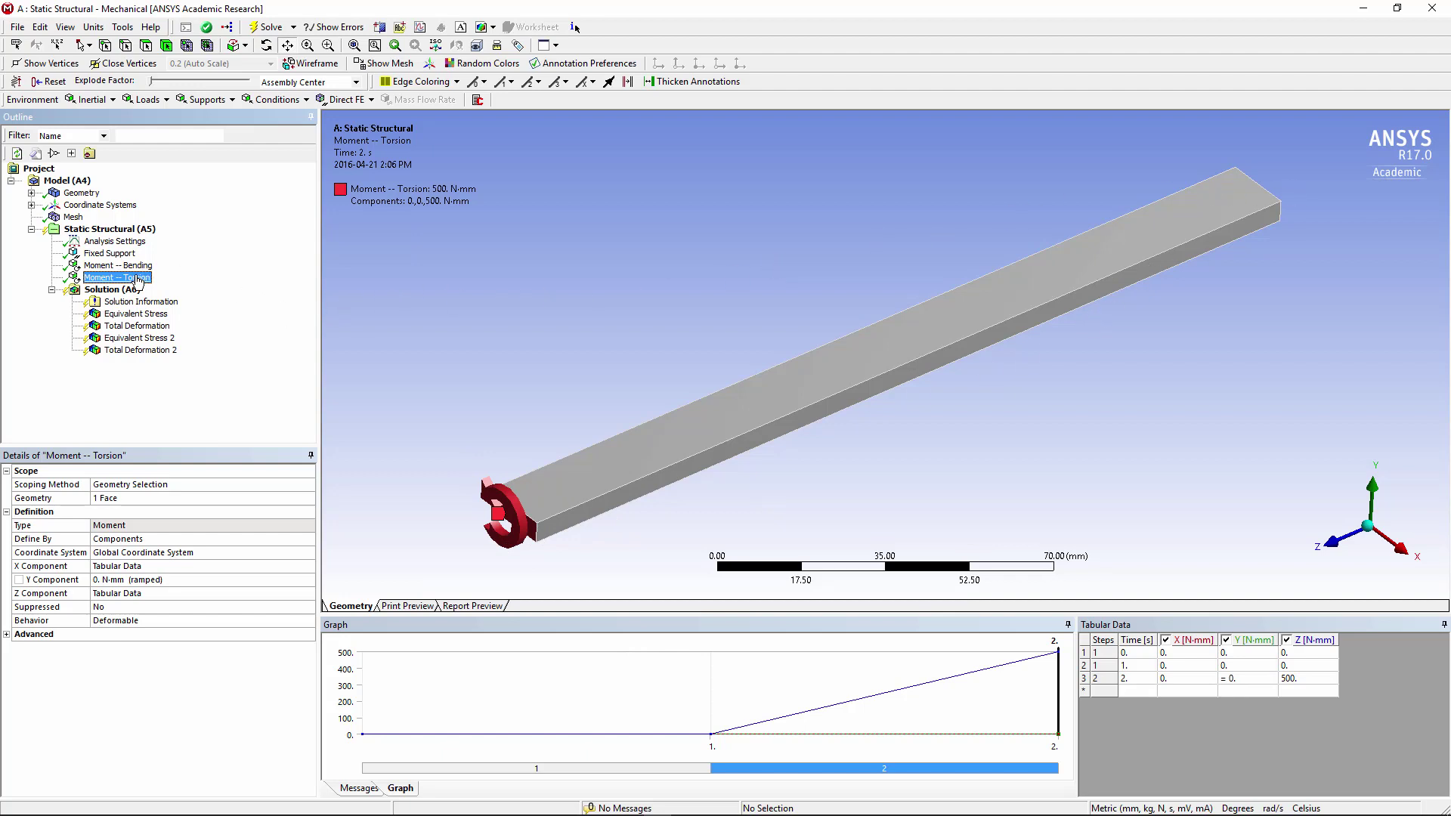
Solve the static structural analysis.
left_click(114, 291)
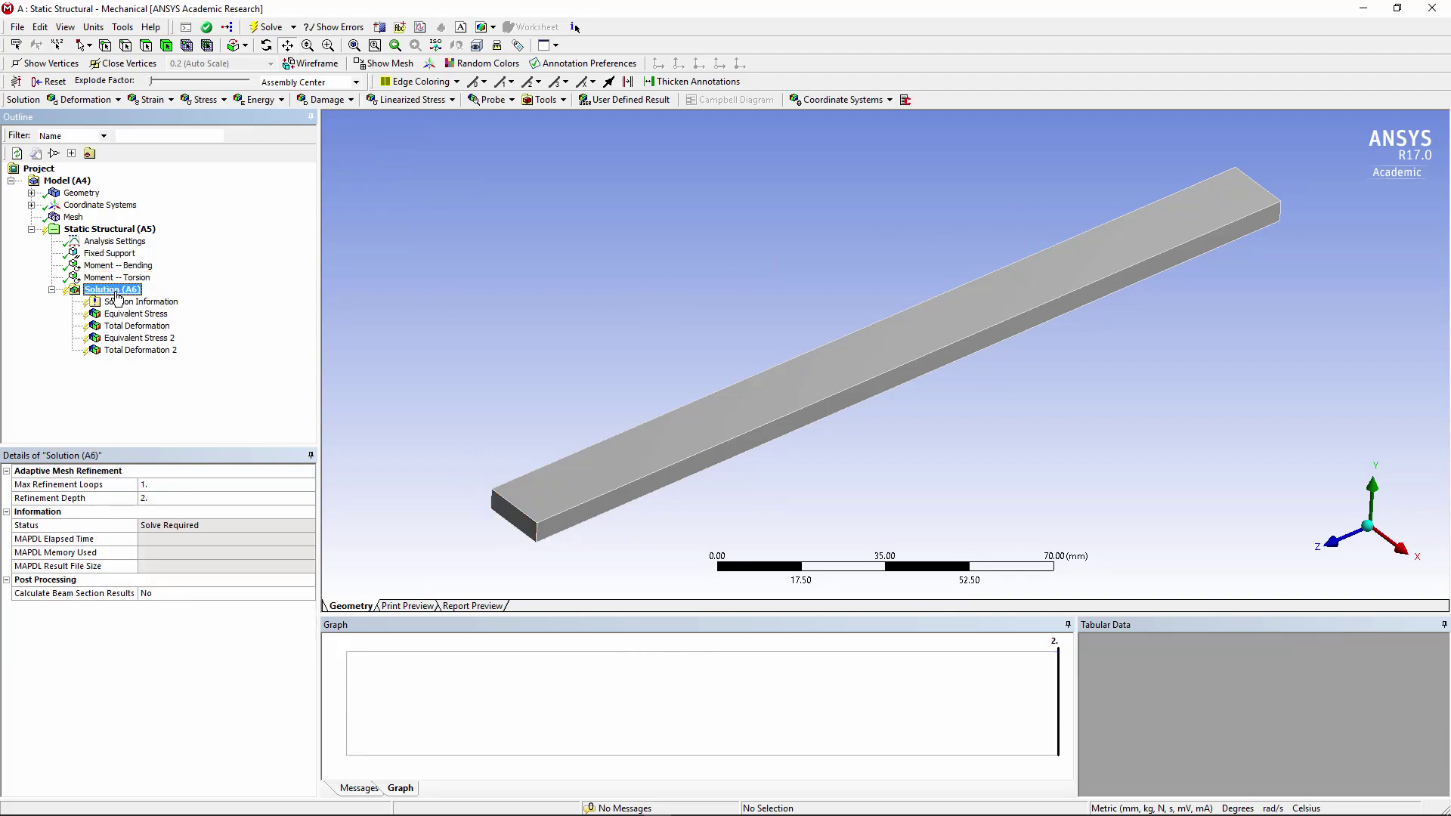
right_click(117, 295)
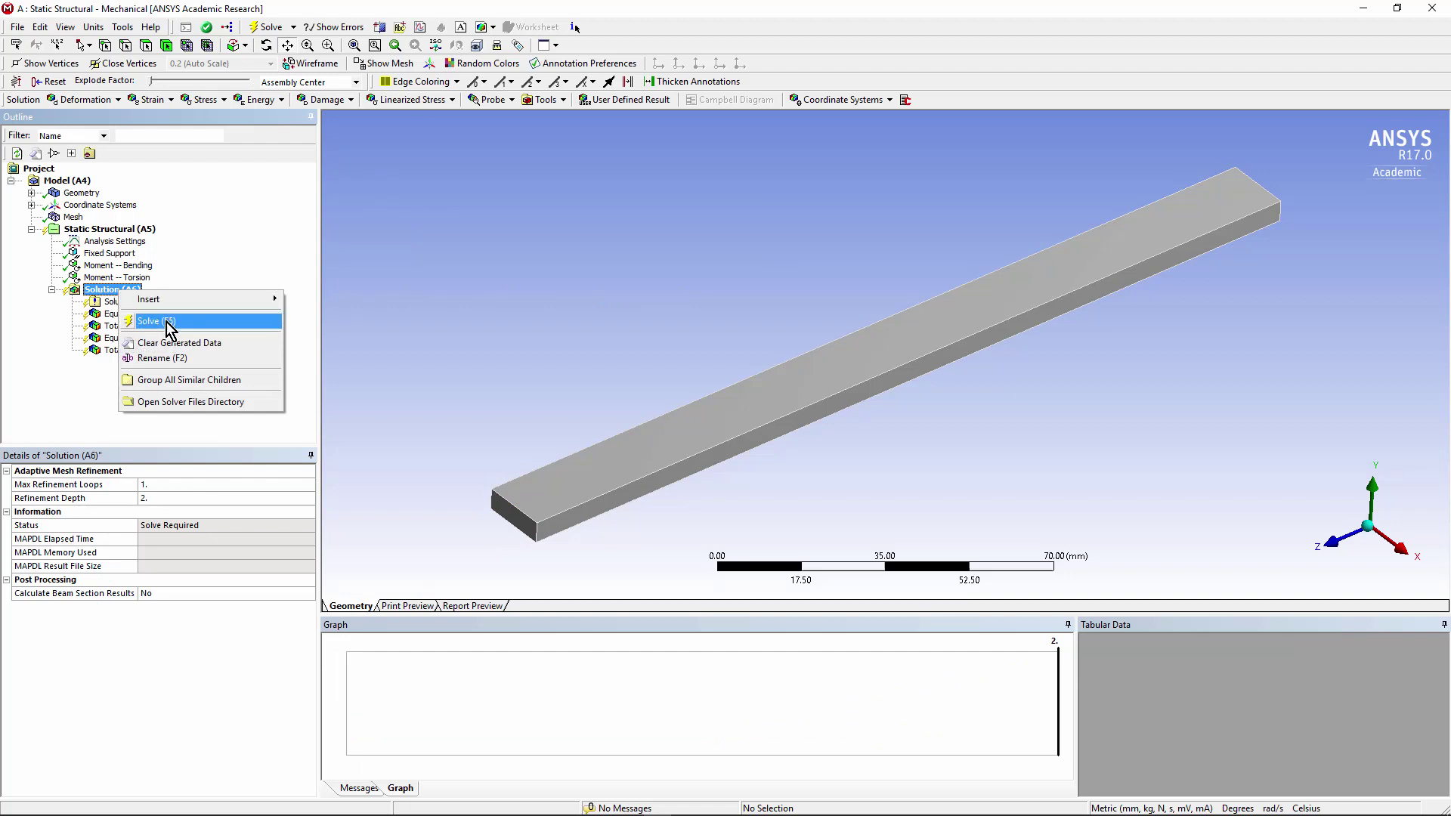
left_click(168, 323)
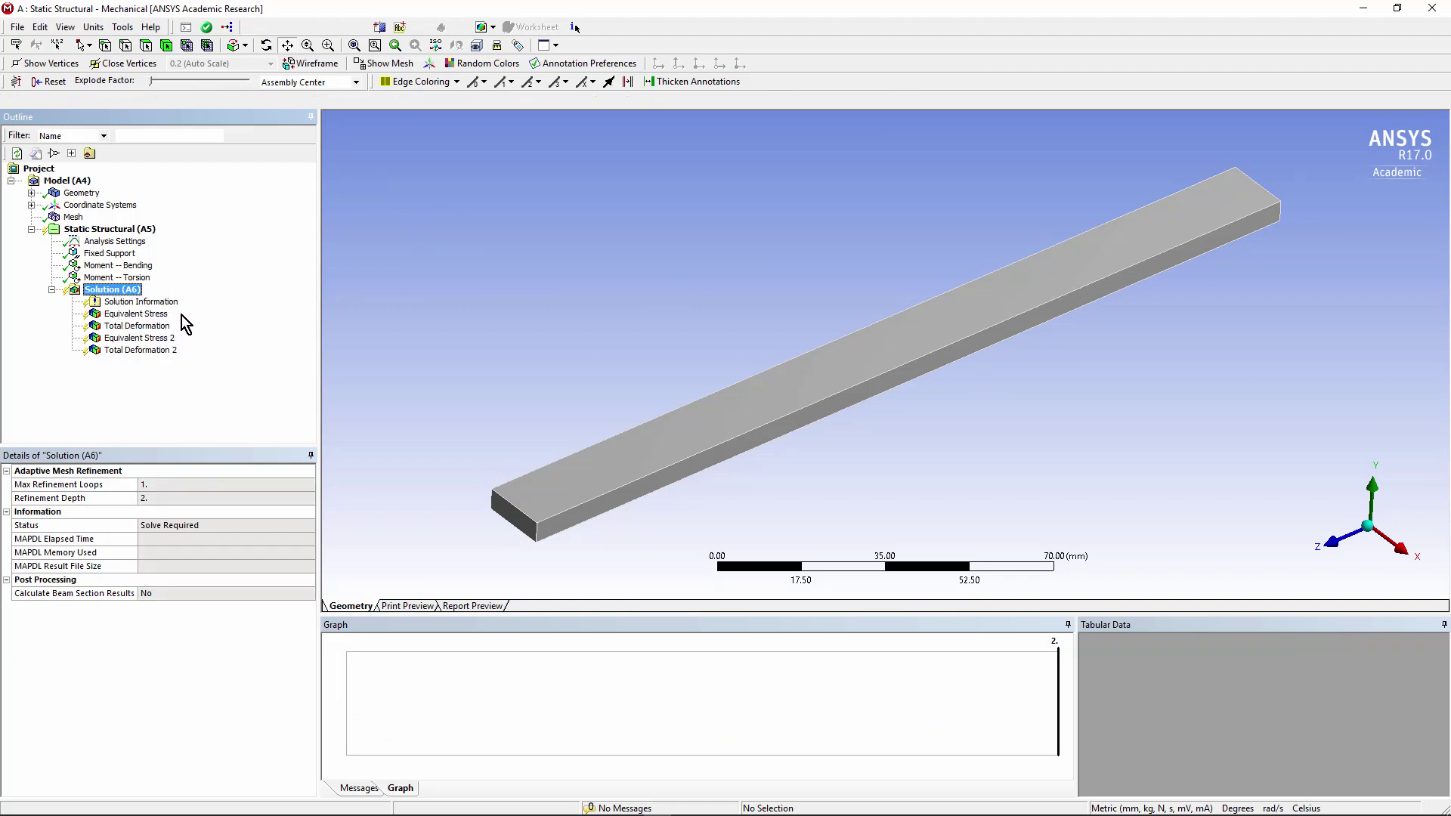
Display the first total deformation result with the undeformed wireframe and view the beam's bending along the X axis.
left_click(140, 326)
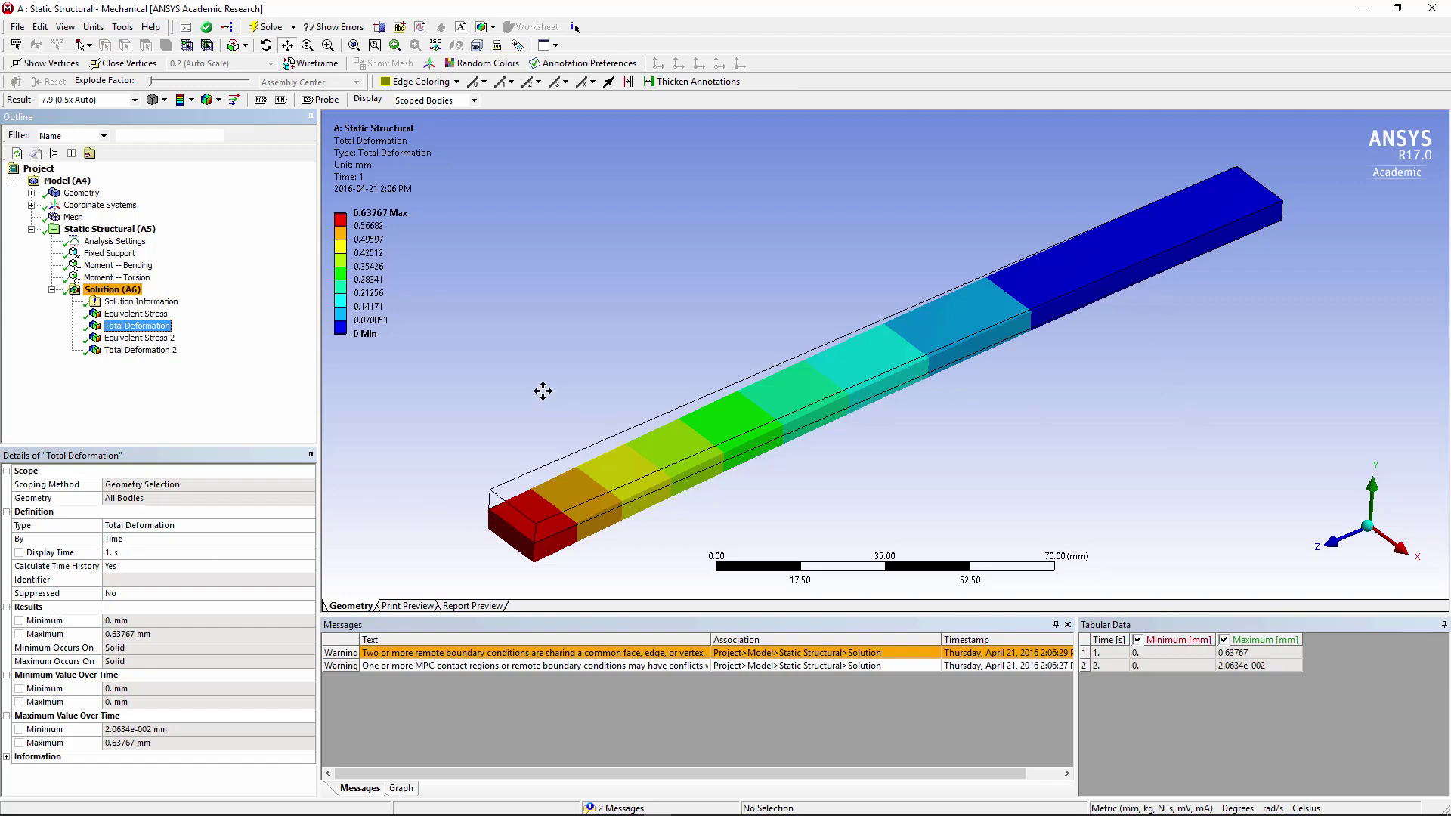
left_click(219, 99)
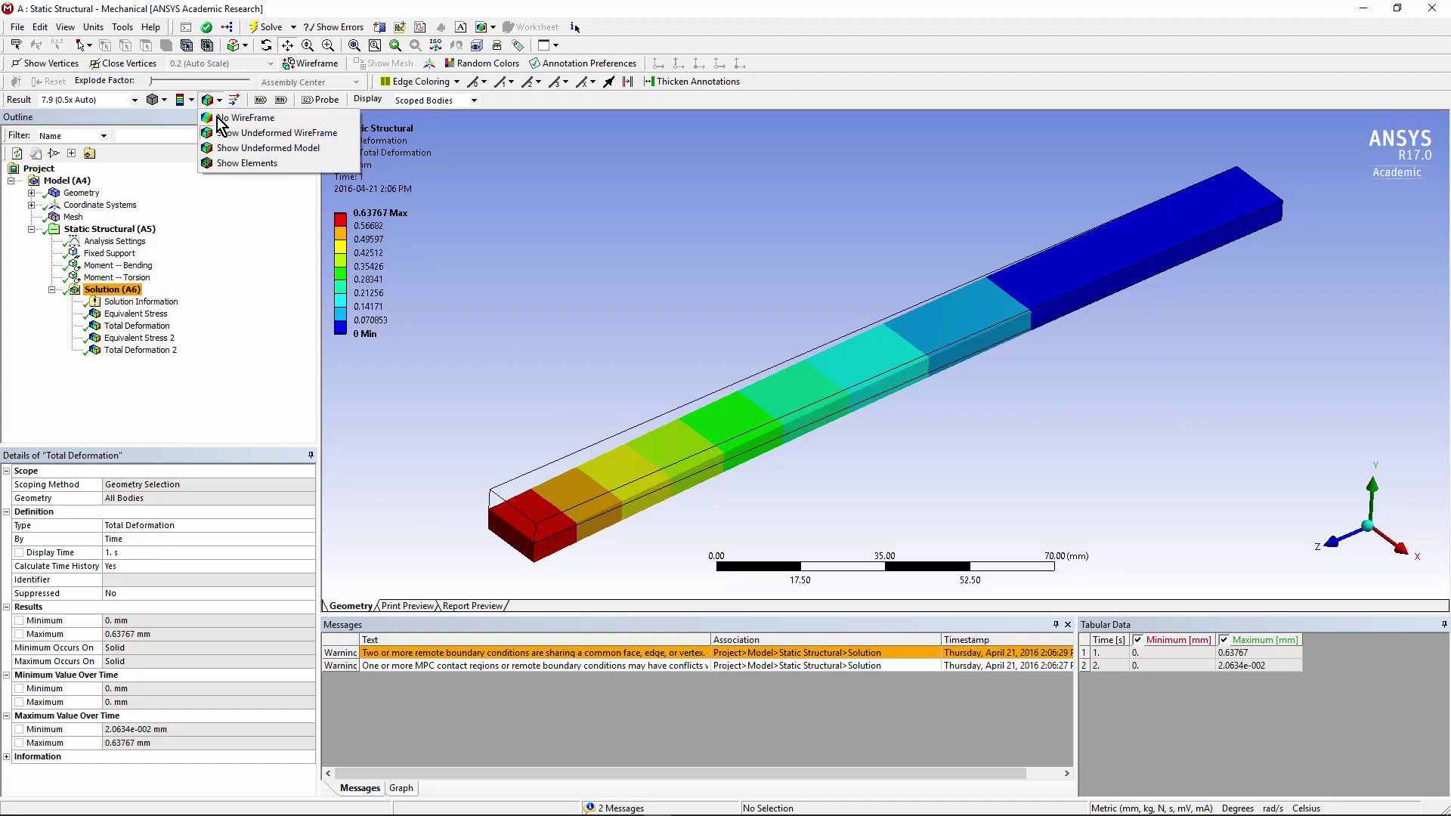
left_click(257, 133)
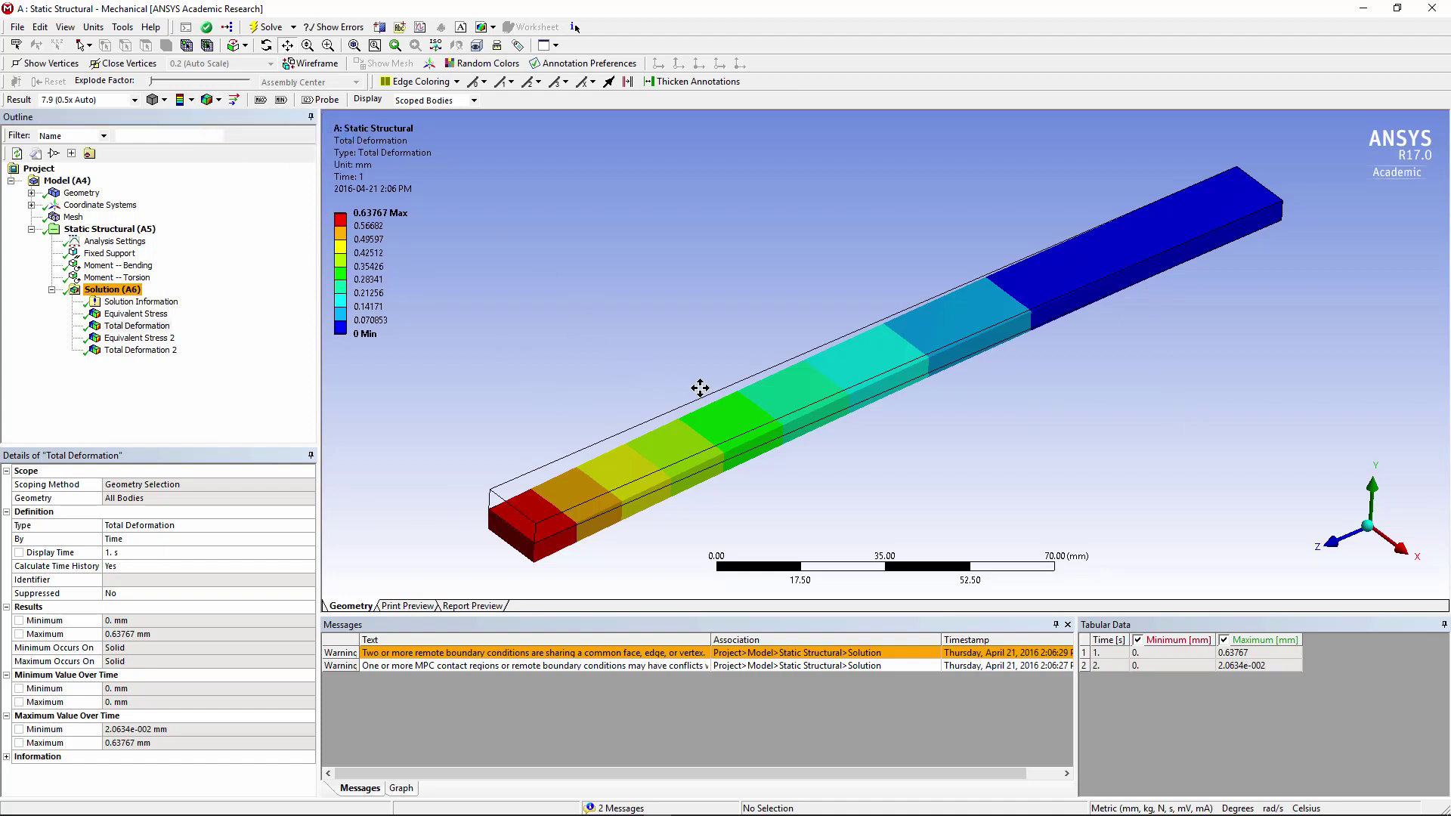
left_click(1401, 554)
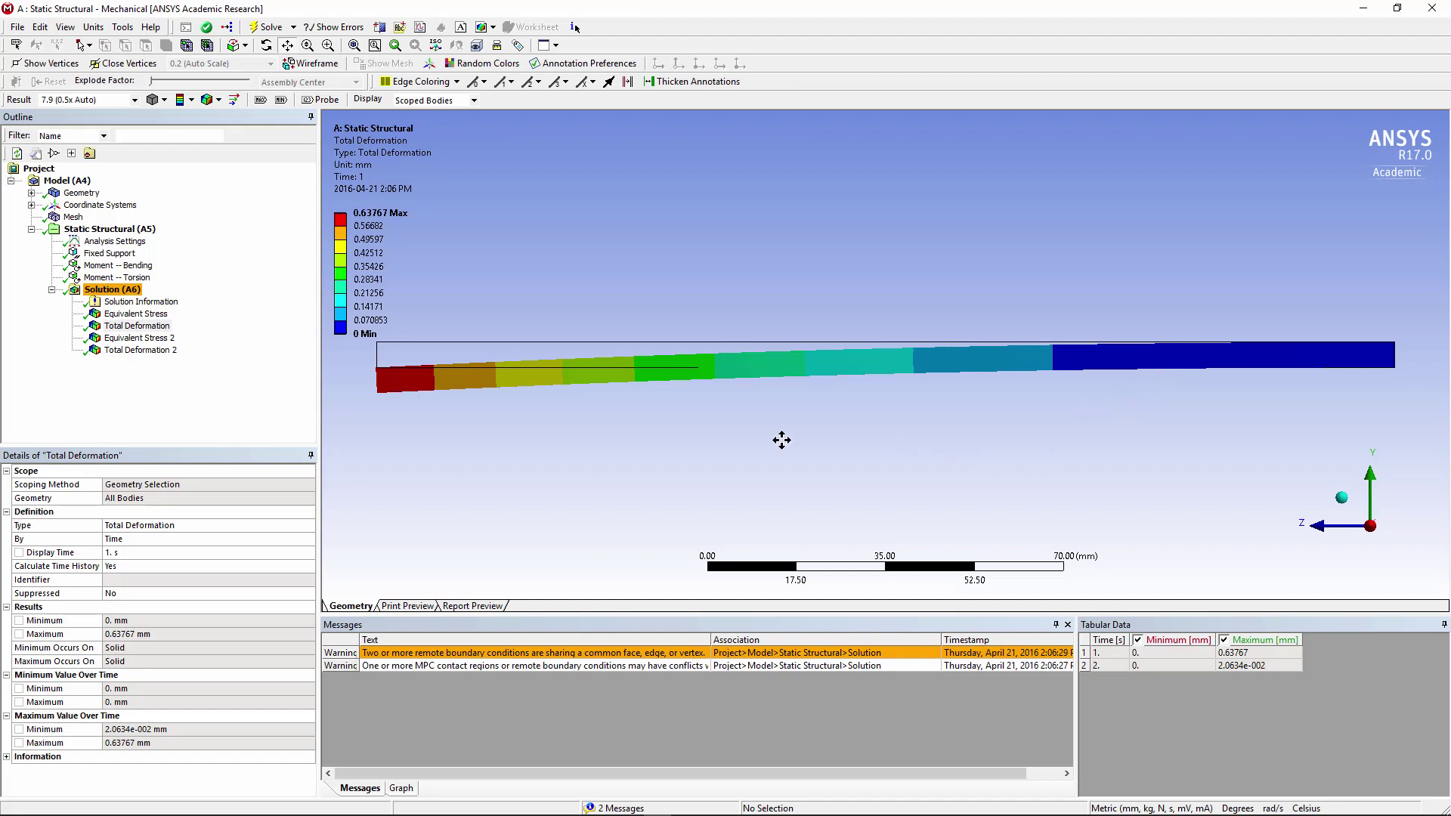
Examine the equivalent stress results for the bending and torsion load steps in isometric view.
key("0")
left_click(139, 313)
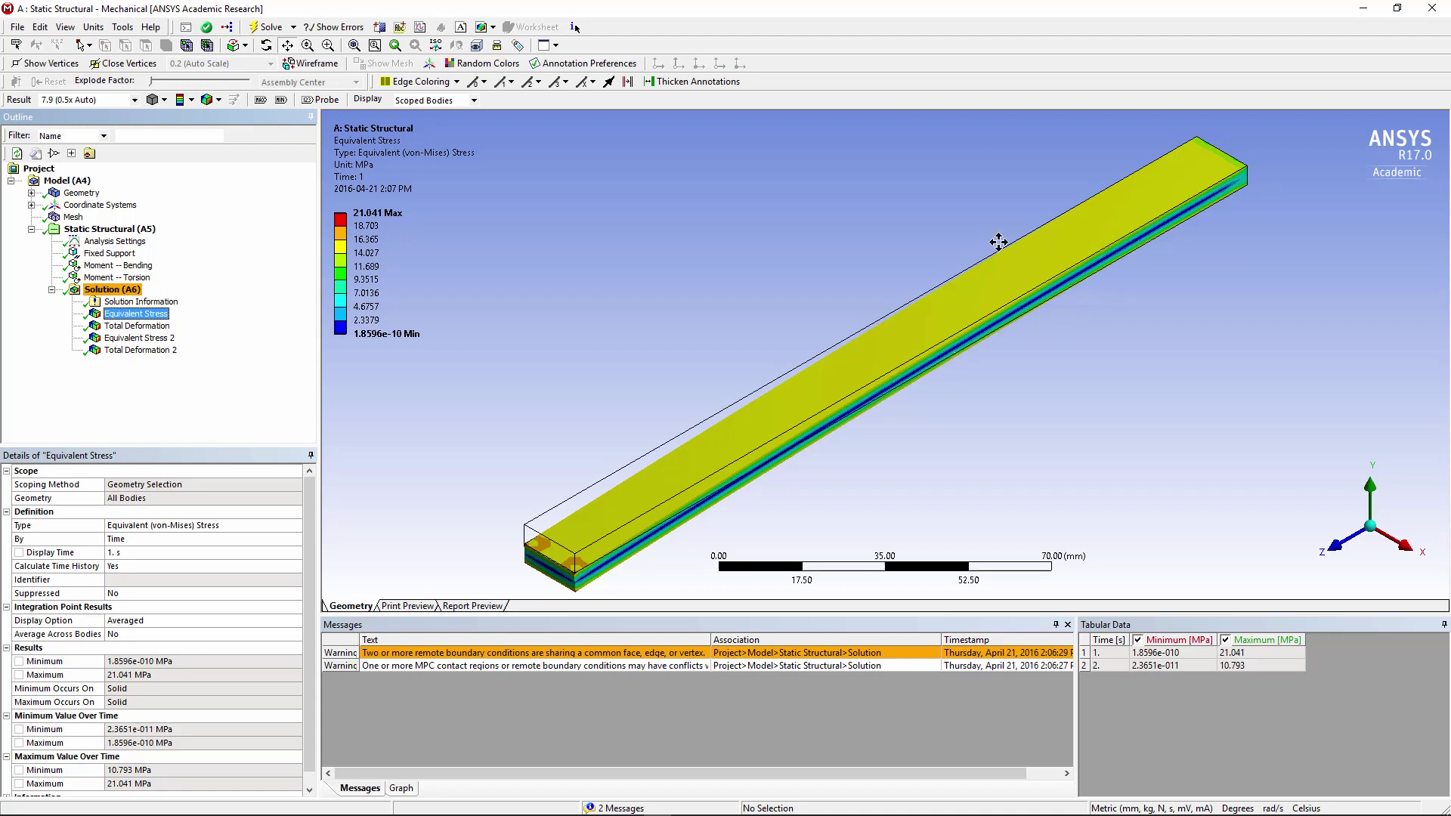
left_click(132, 338)
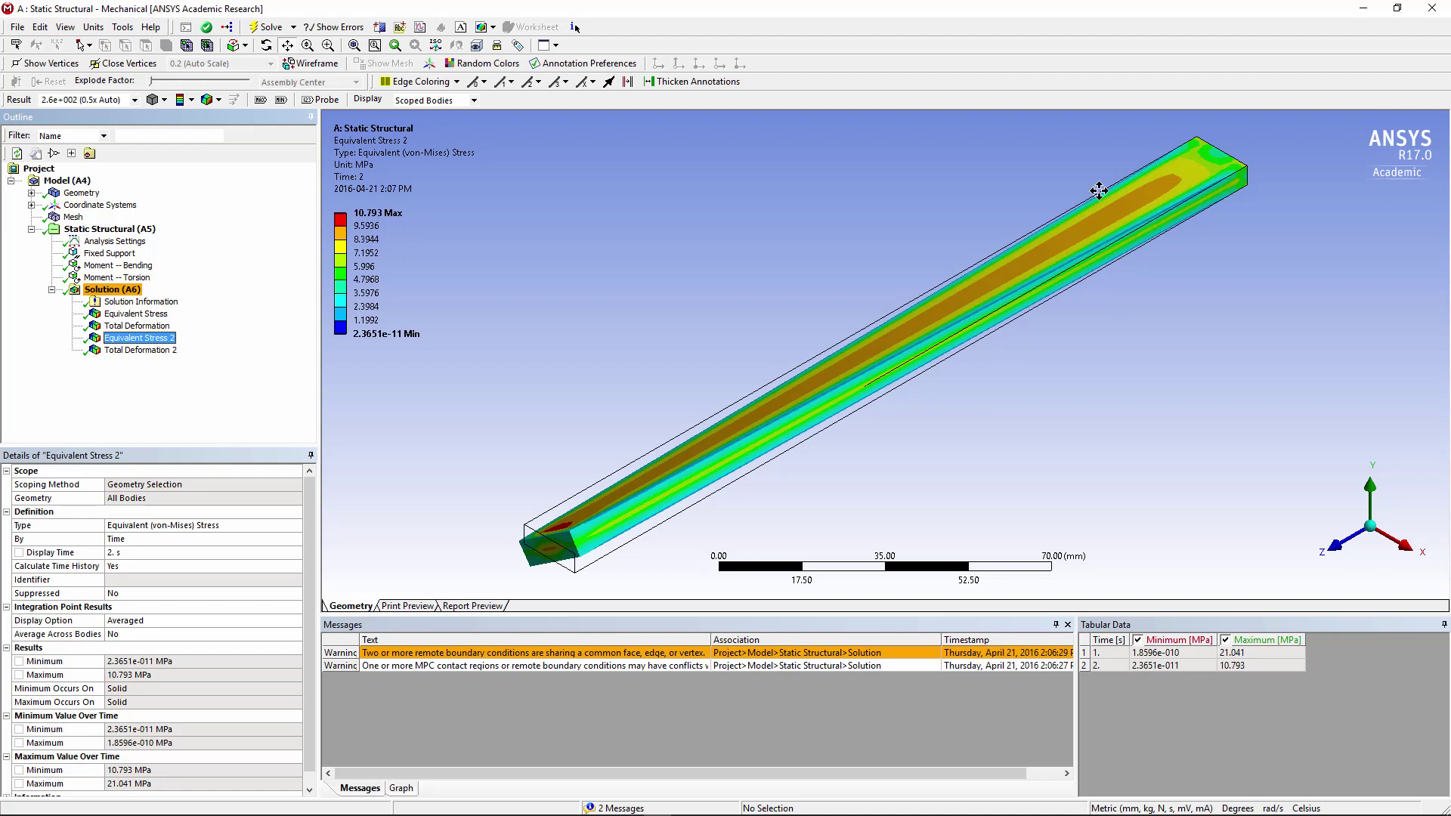
Examine the torsion step's total deformation looking along the Z axis and along the X axis.
left_click(140, 351)
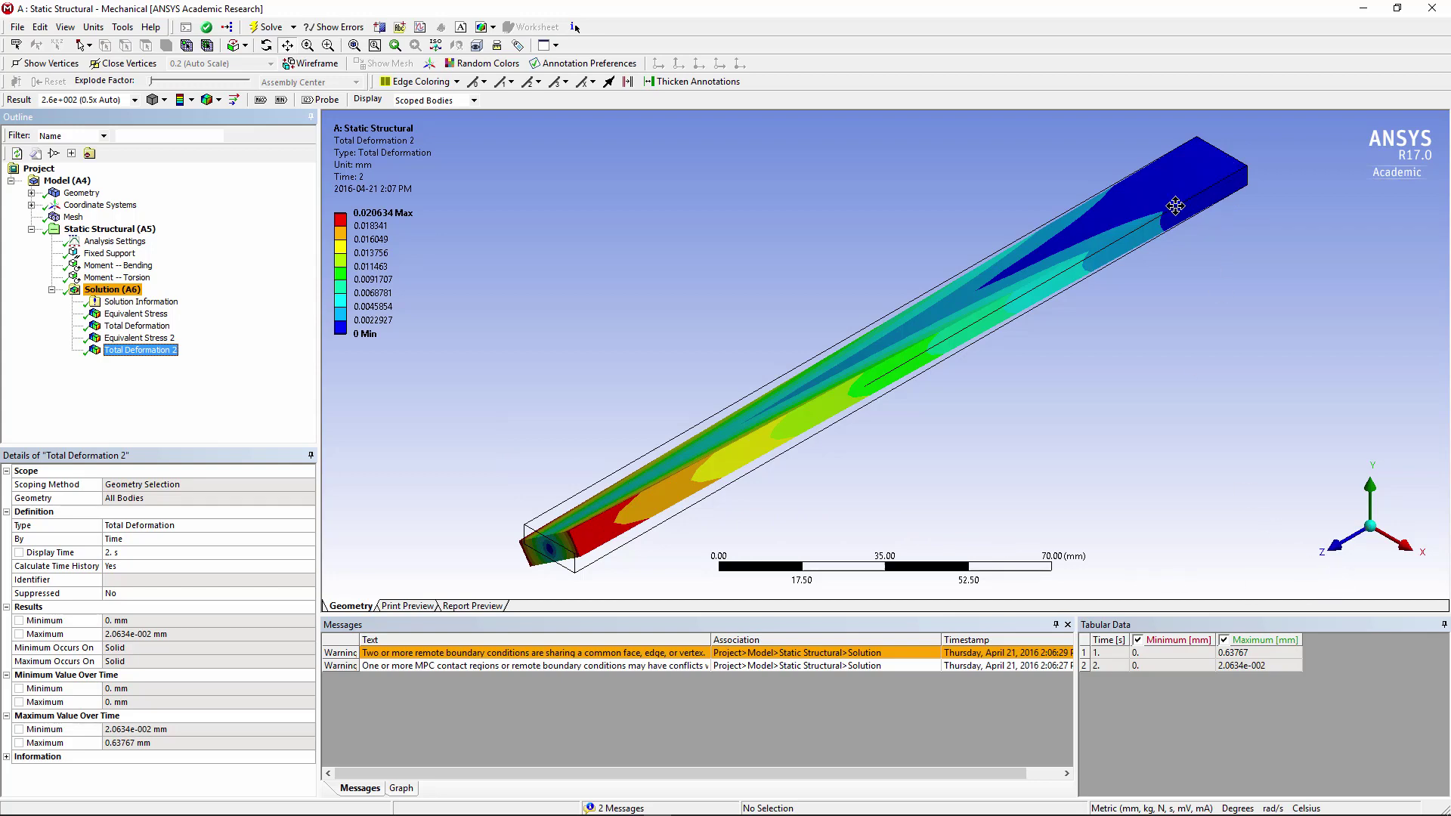
left_click(1338, 550)
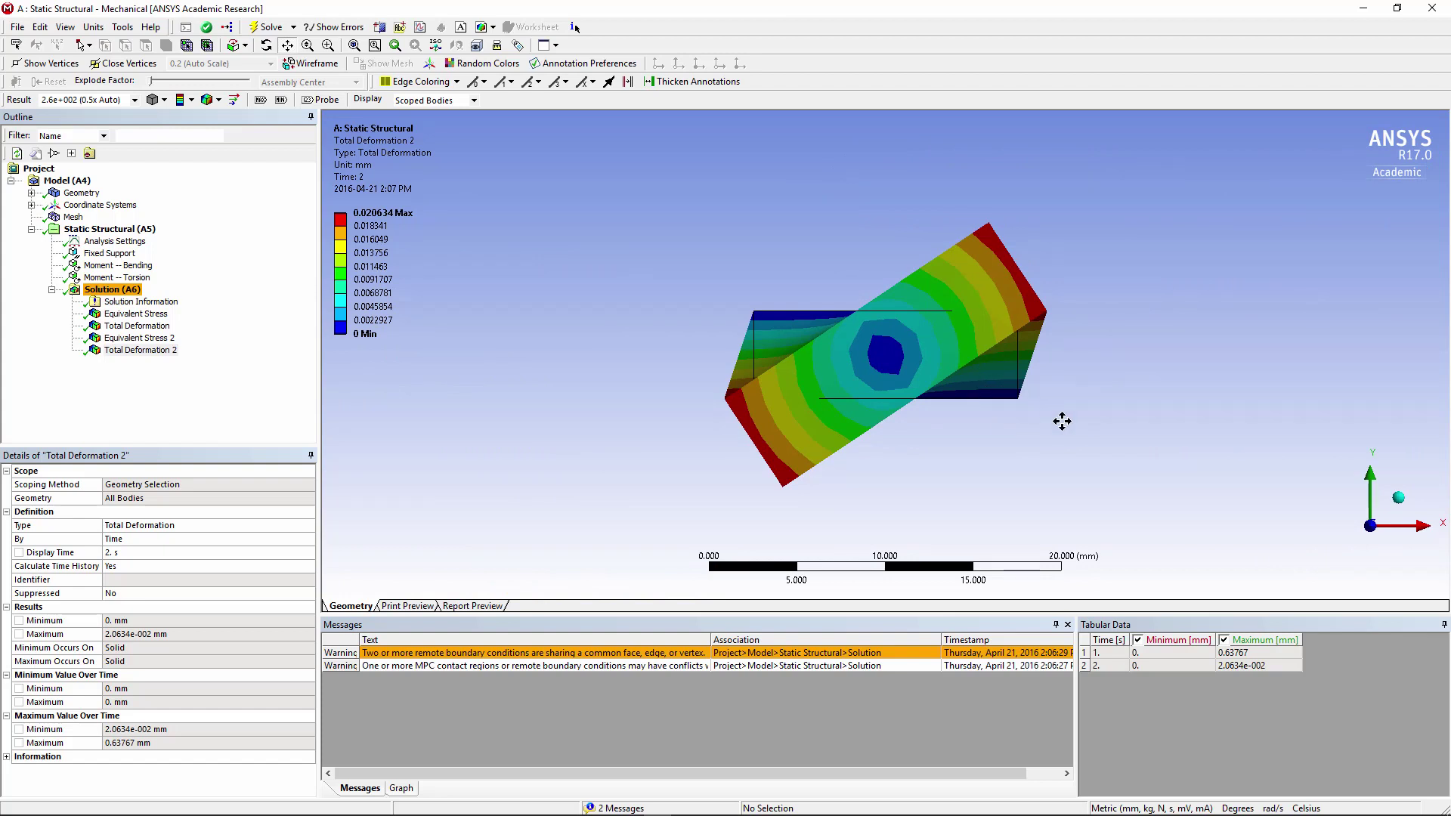
left_click(1425, 525)
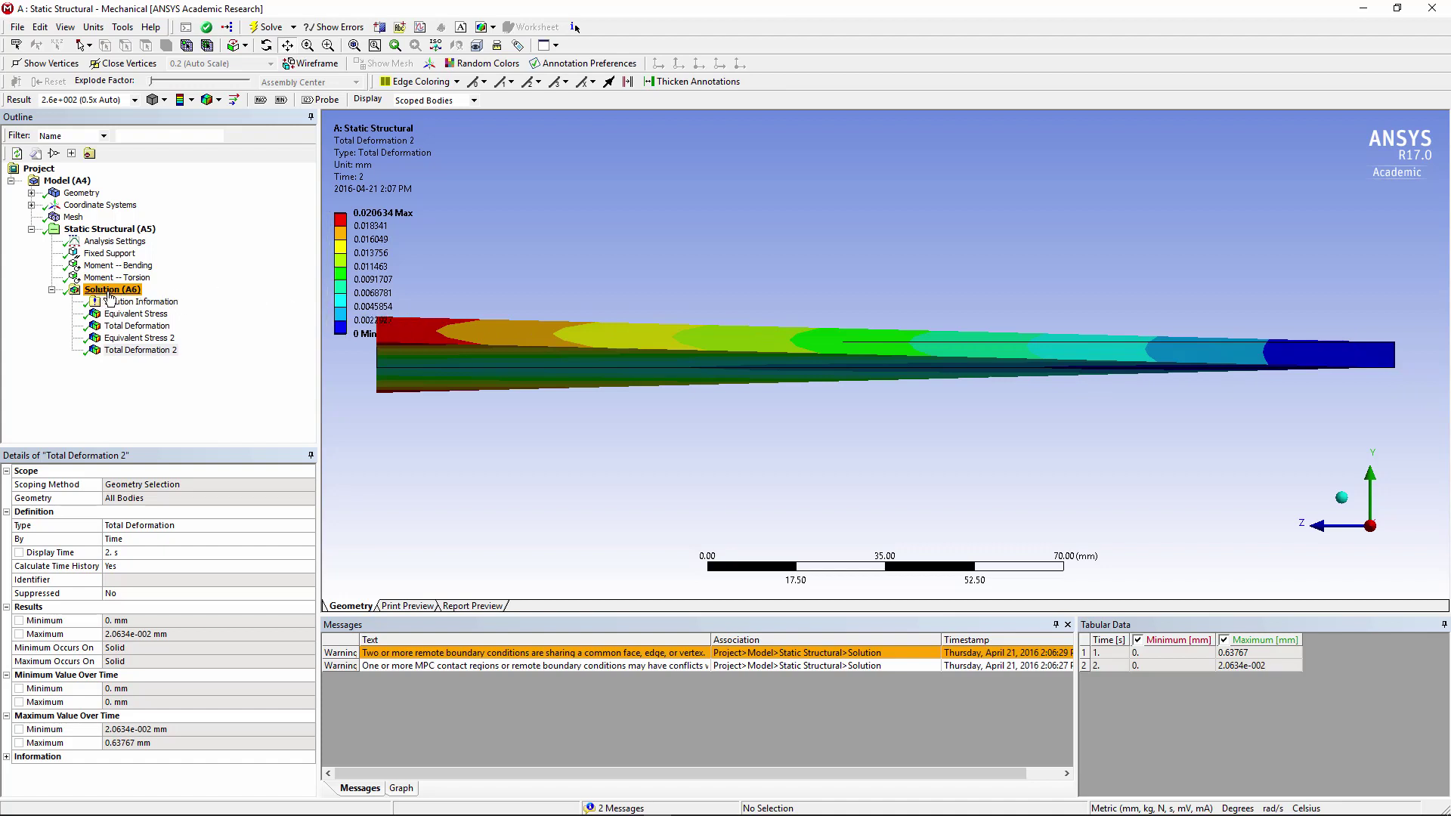
Add a force reaction probe for the fixed support to the solution, evaluate it, and widen the tabular data to show all force components.
left_click_drag(109, 254, 124, 296)
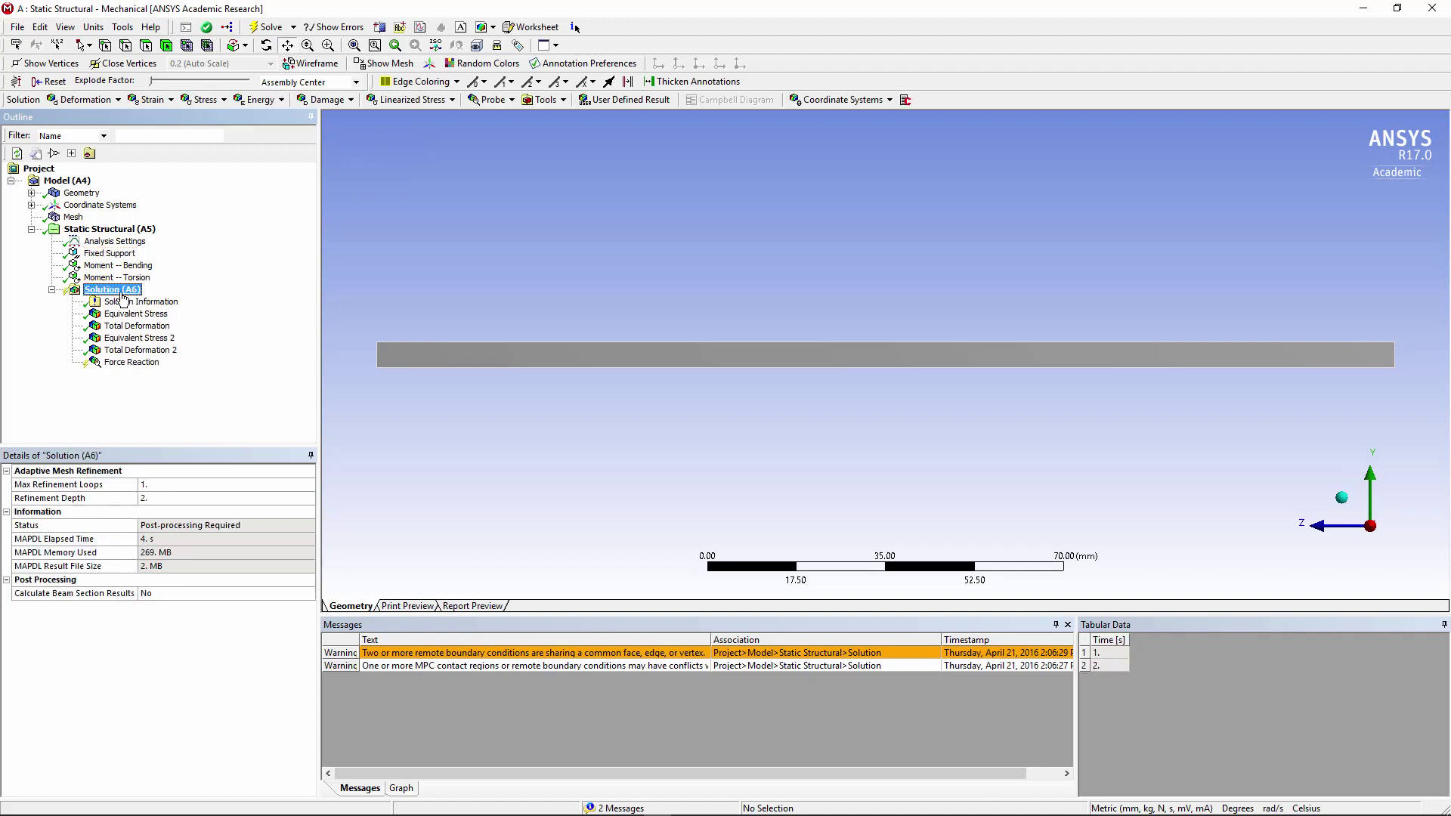
right_click(125, 364)
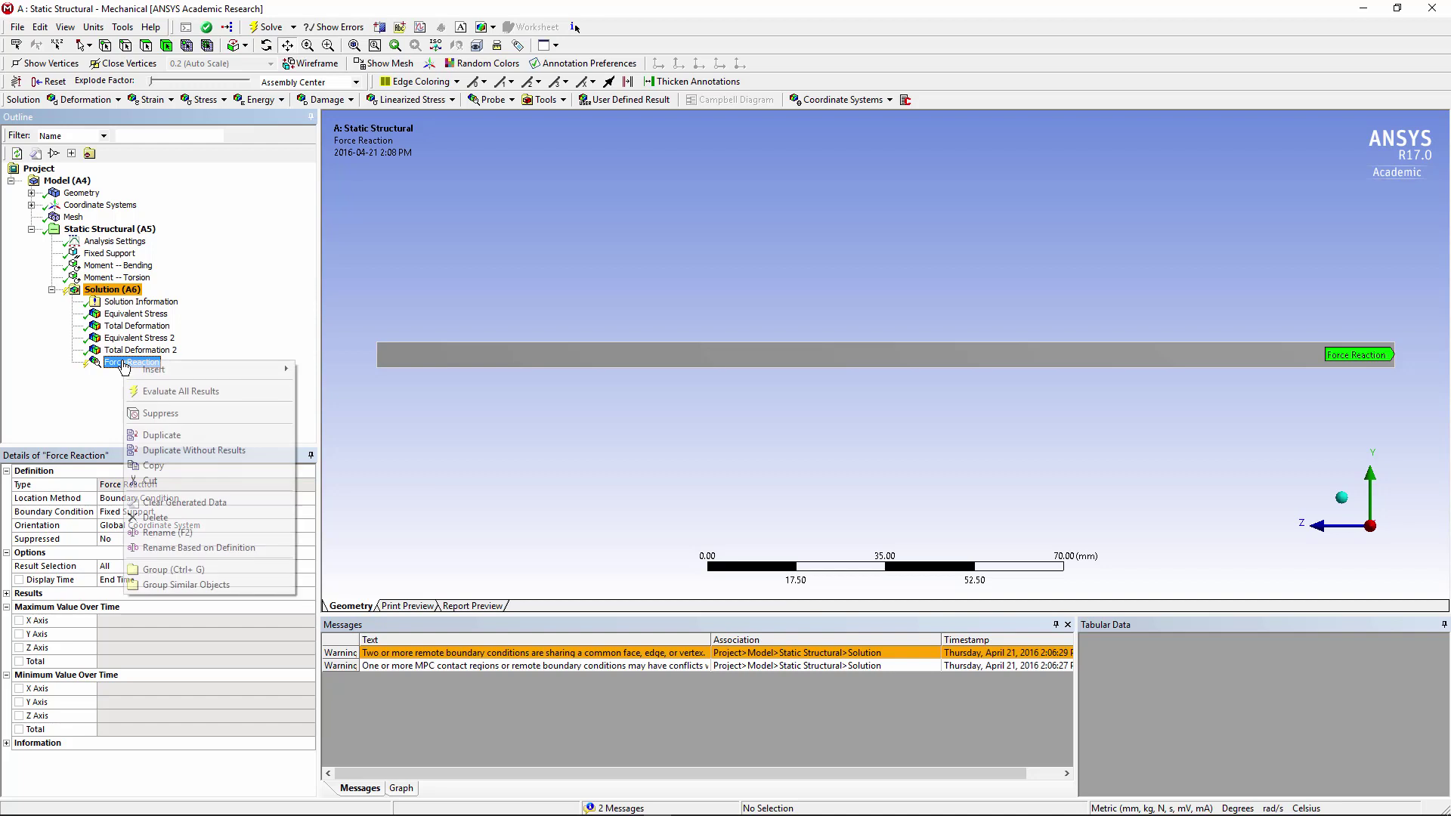
left_click(171, 392)
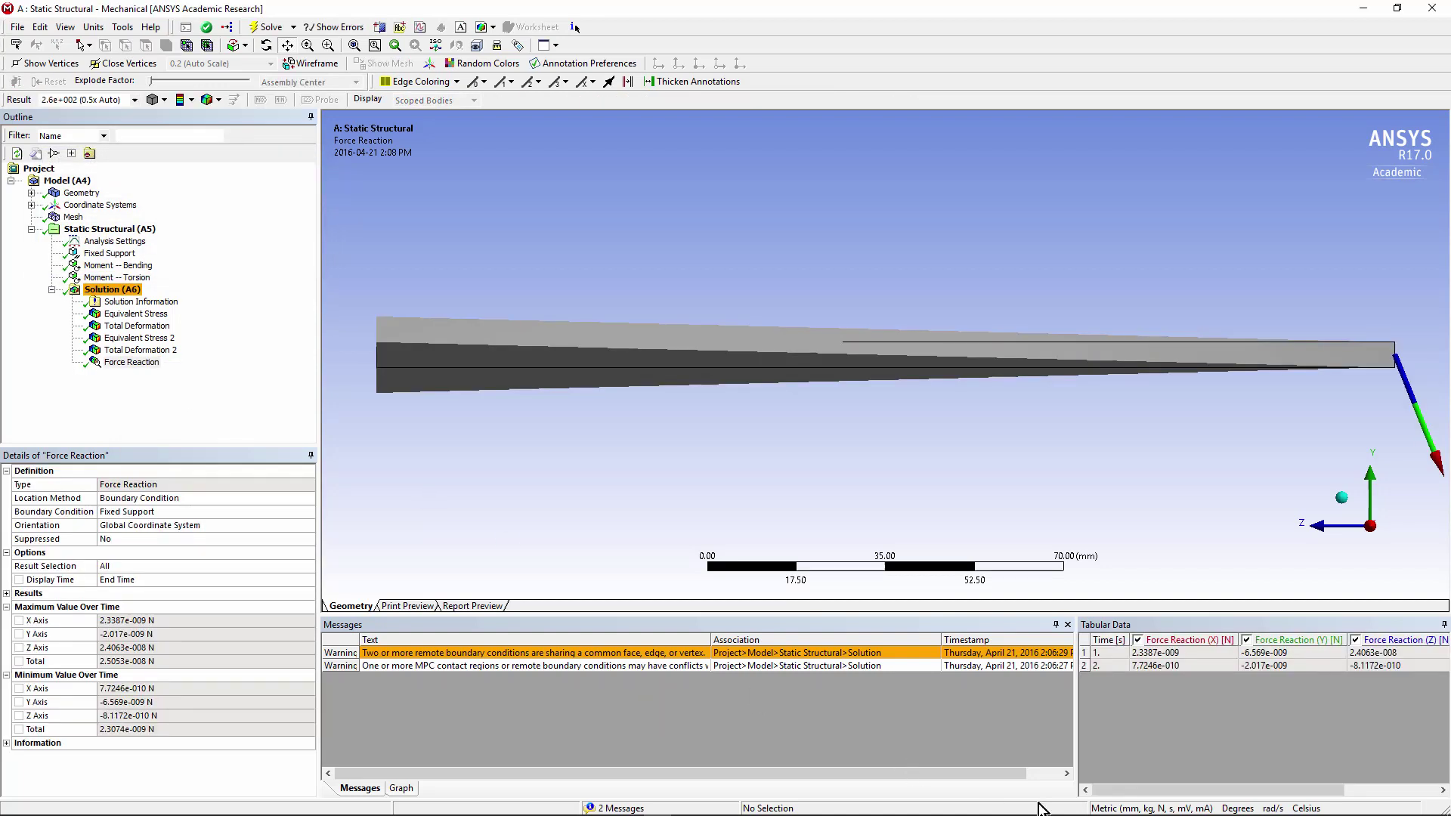
left_click_drag(1077, 722, 697, 722)
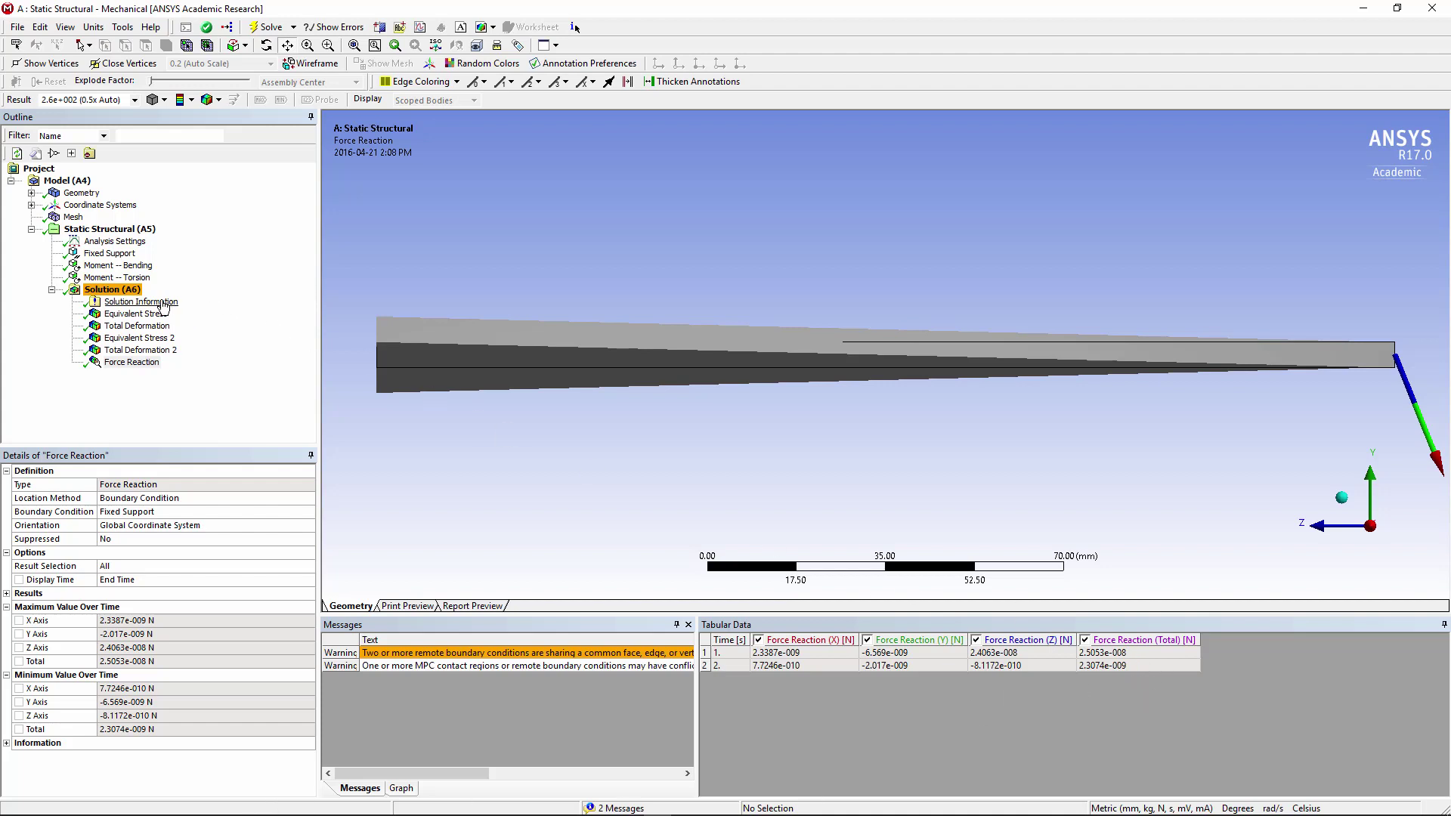
Add a moment reaction probe scoped to the Fixed Support boundary condition and evaluate its results.
left_click(113, 290)
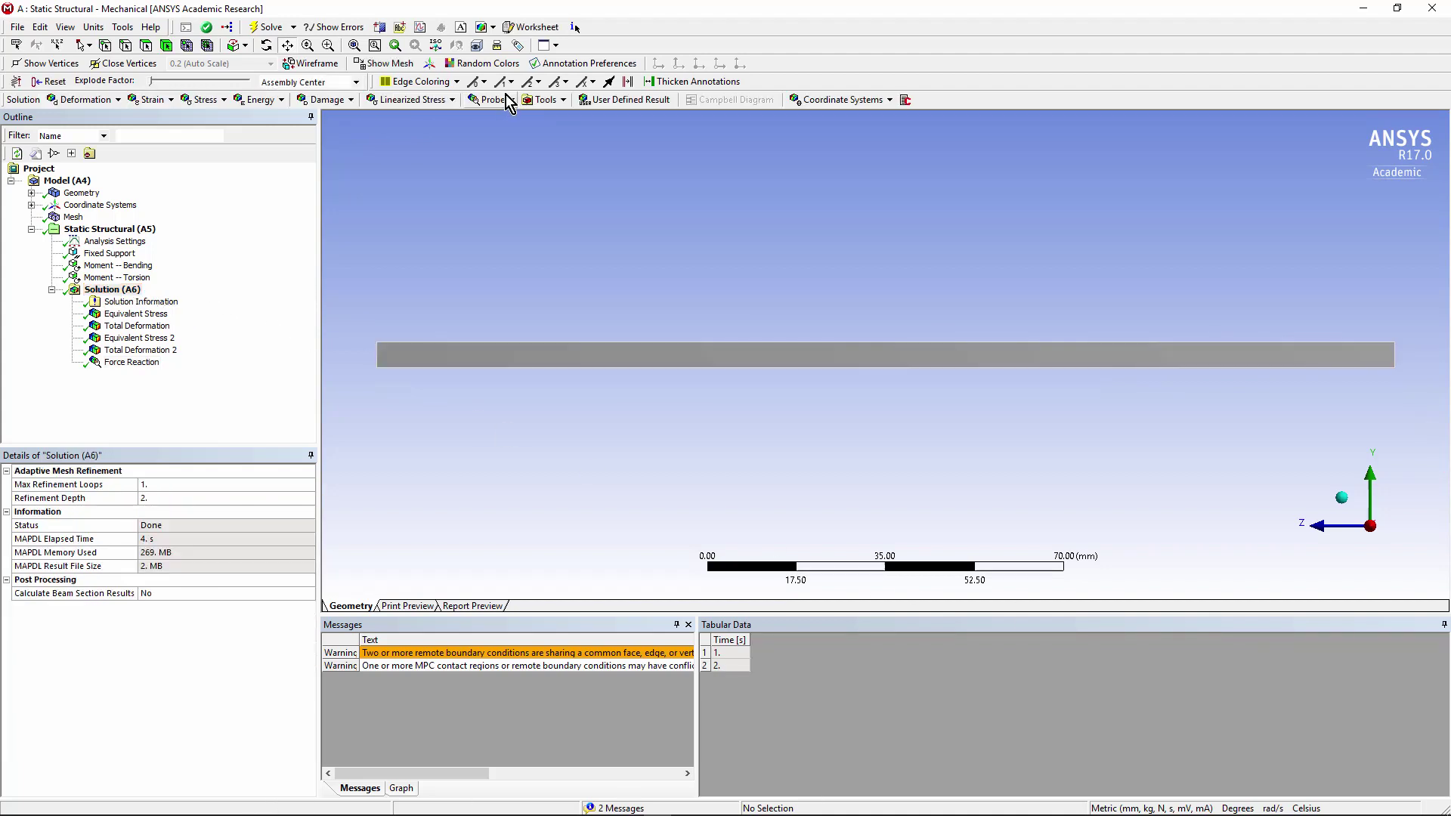
left_click(513, 102)
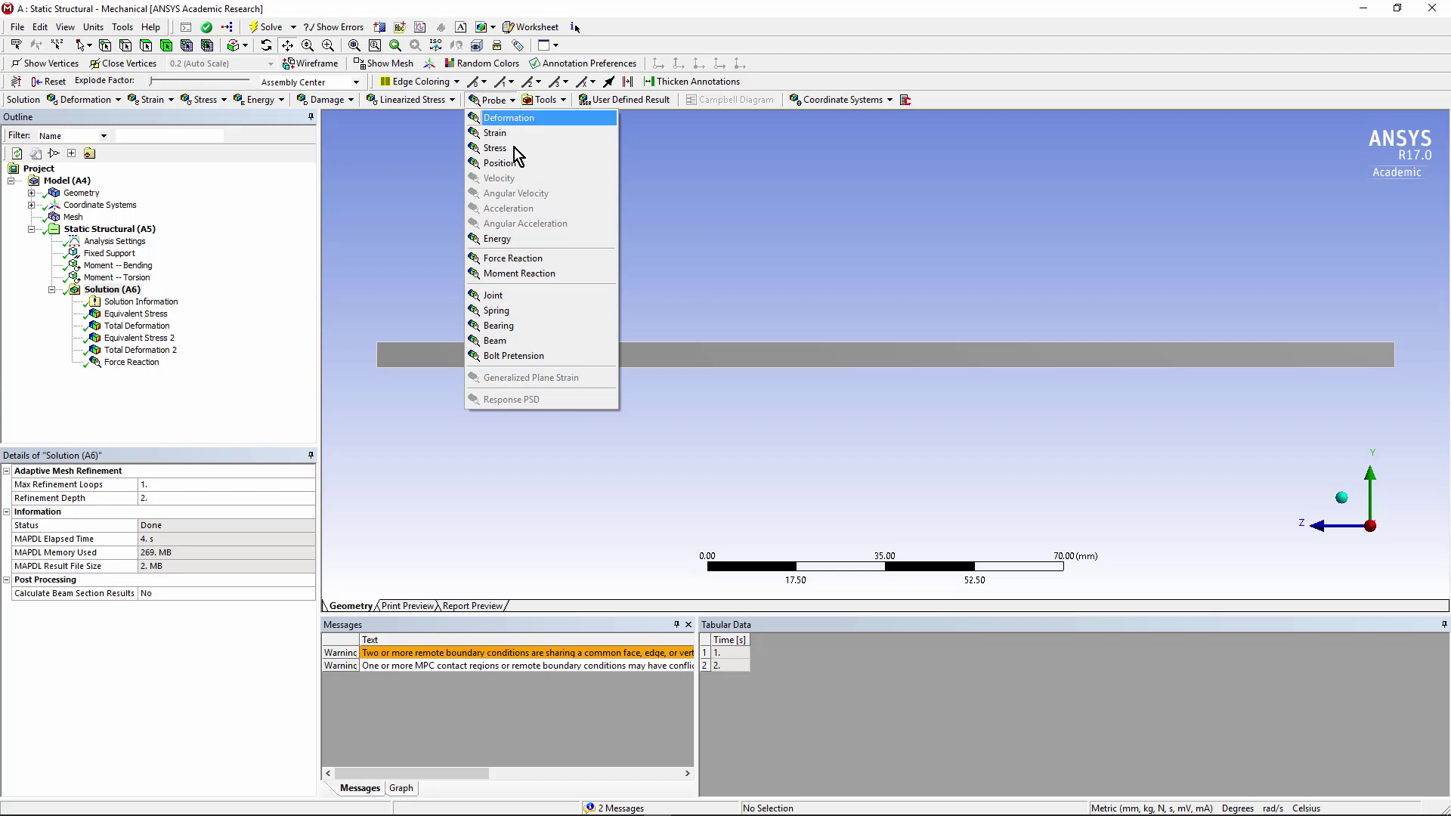
left_click(515, 274)
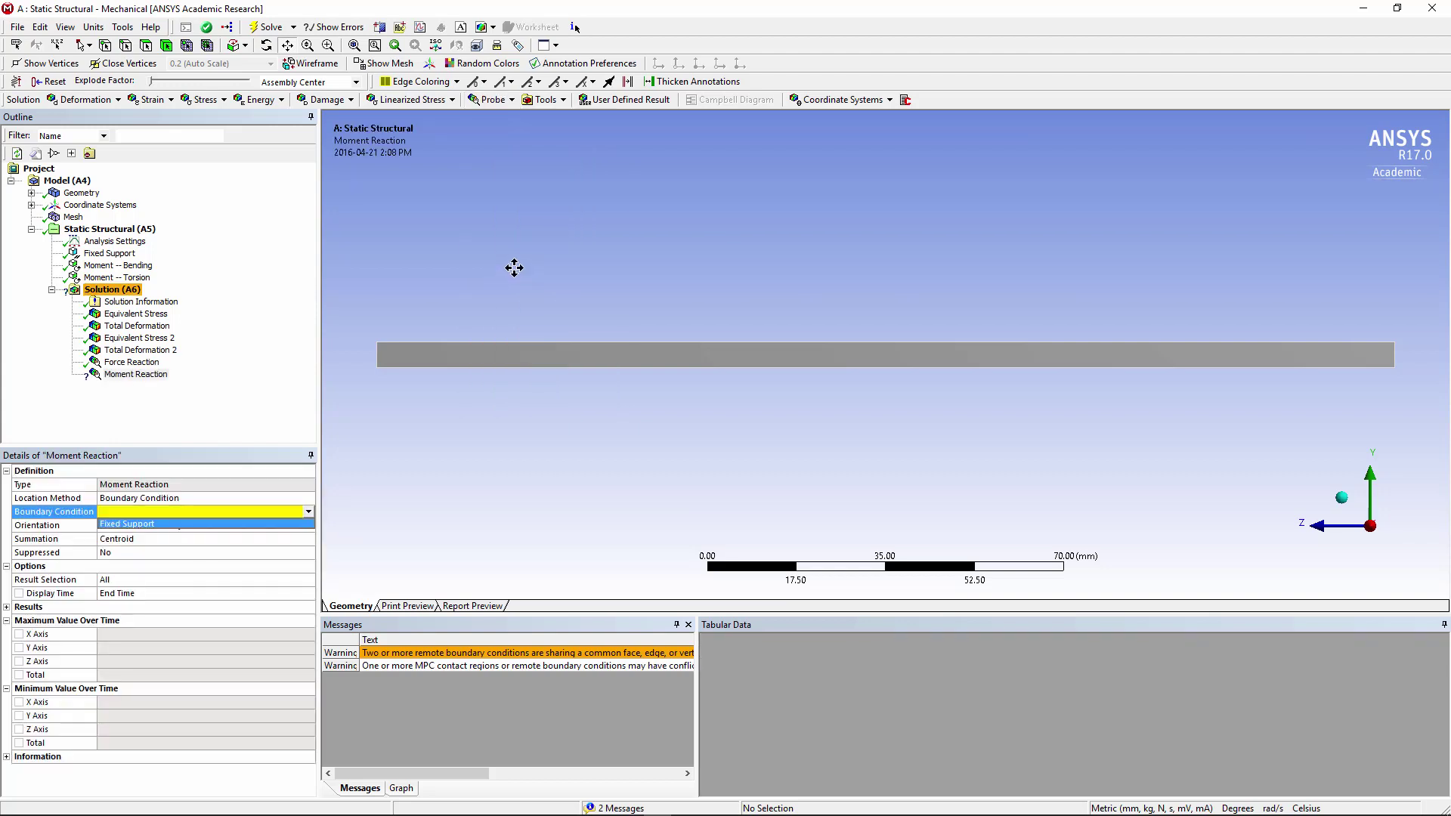
left_click(139, 524)
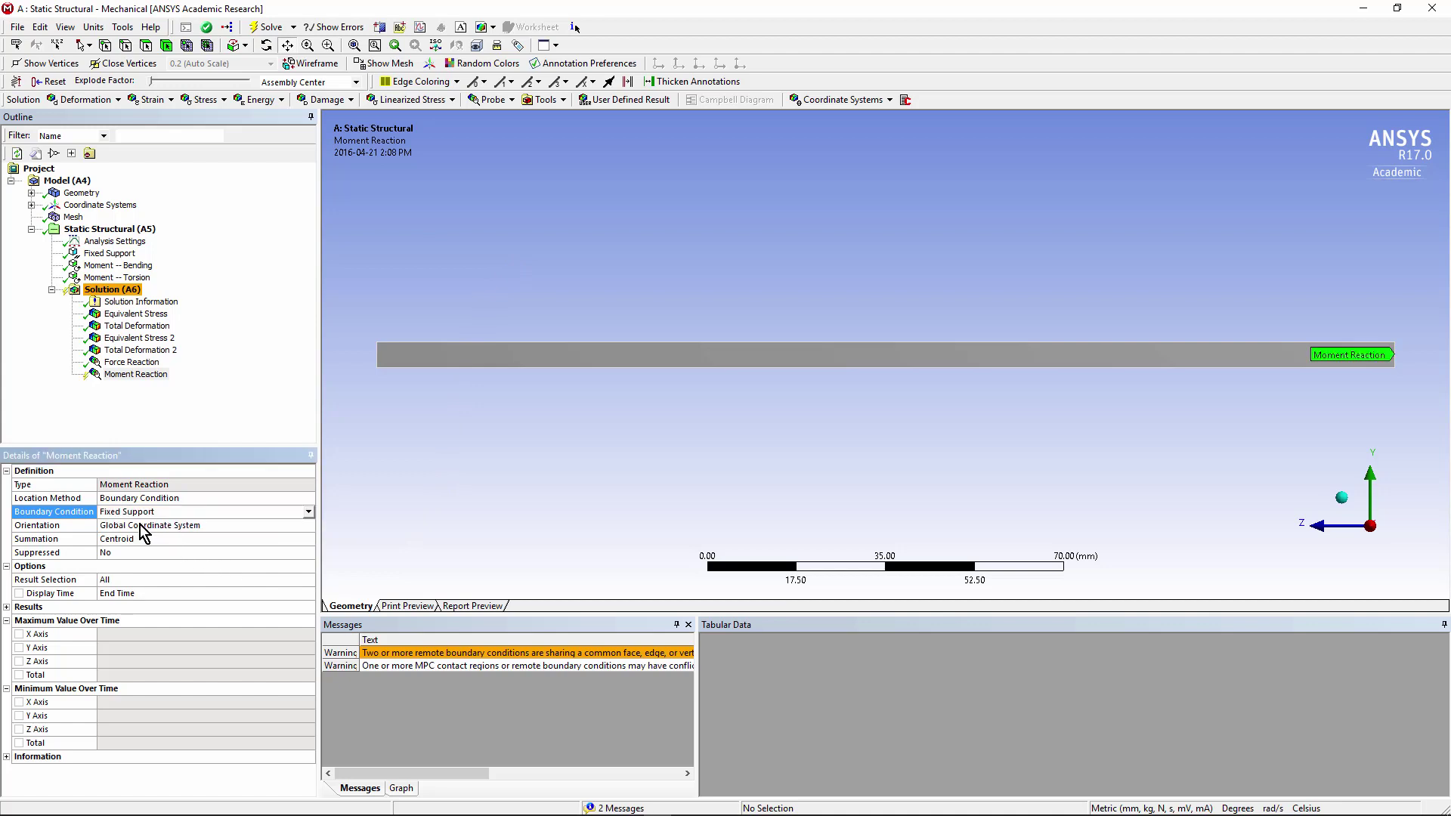
right_click(144, 378)
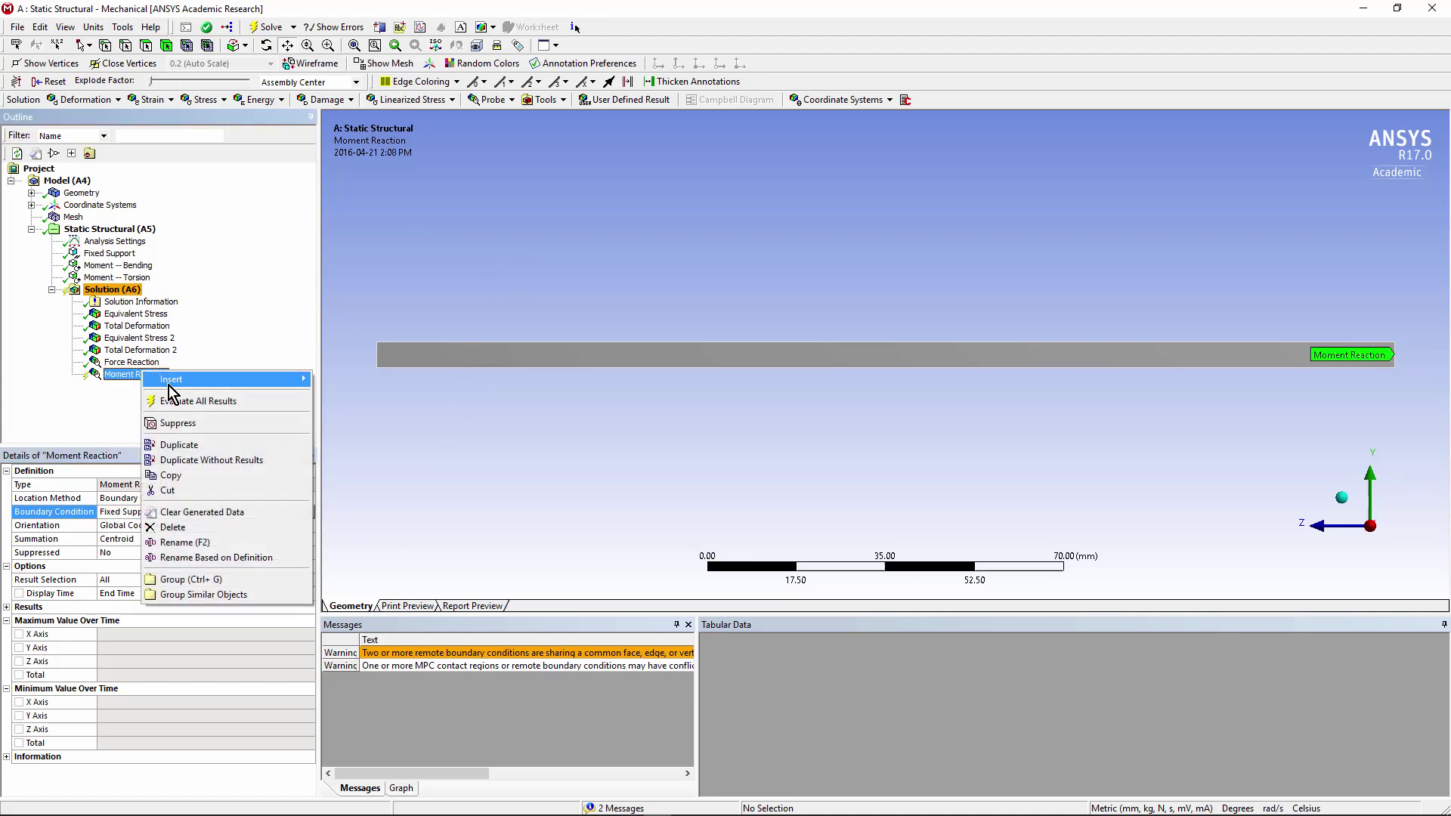
left_click(185, 403)
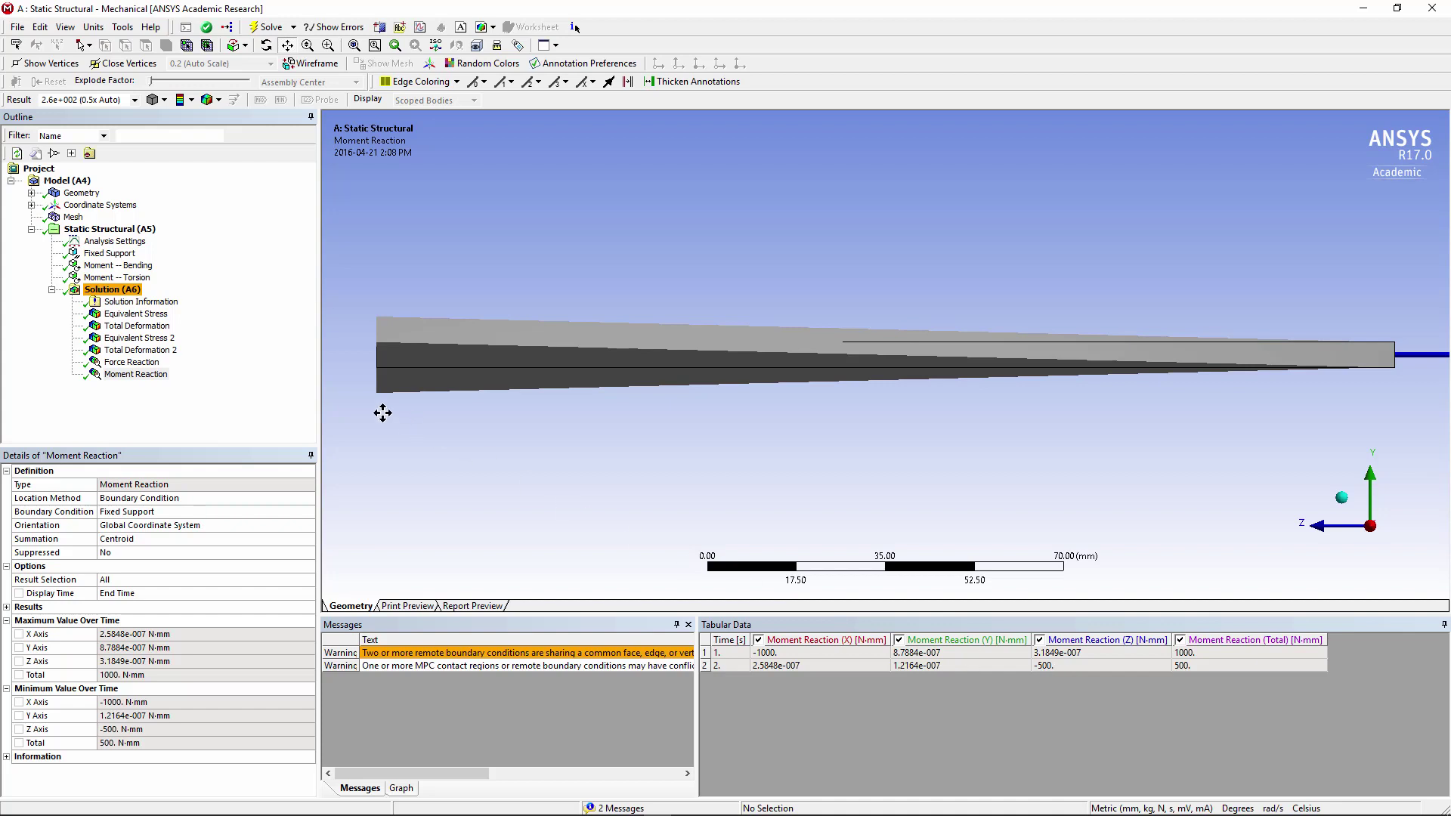
Compare the applied torsion moment with the moment reaction at the support, and review the force reaction components.
left_click(106, 278)
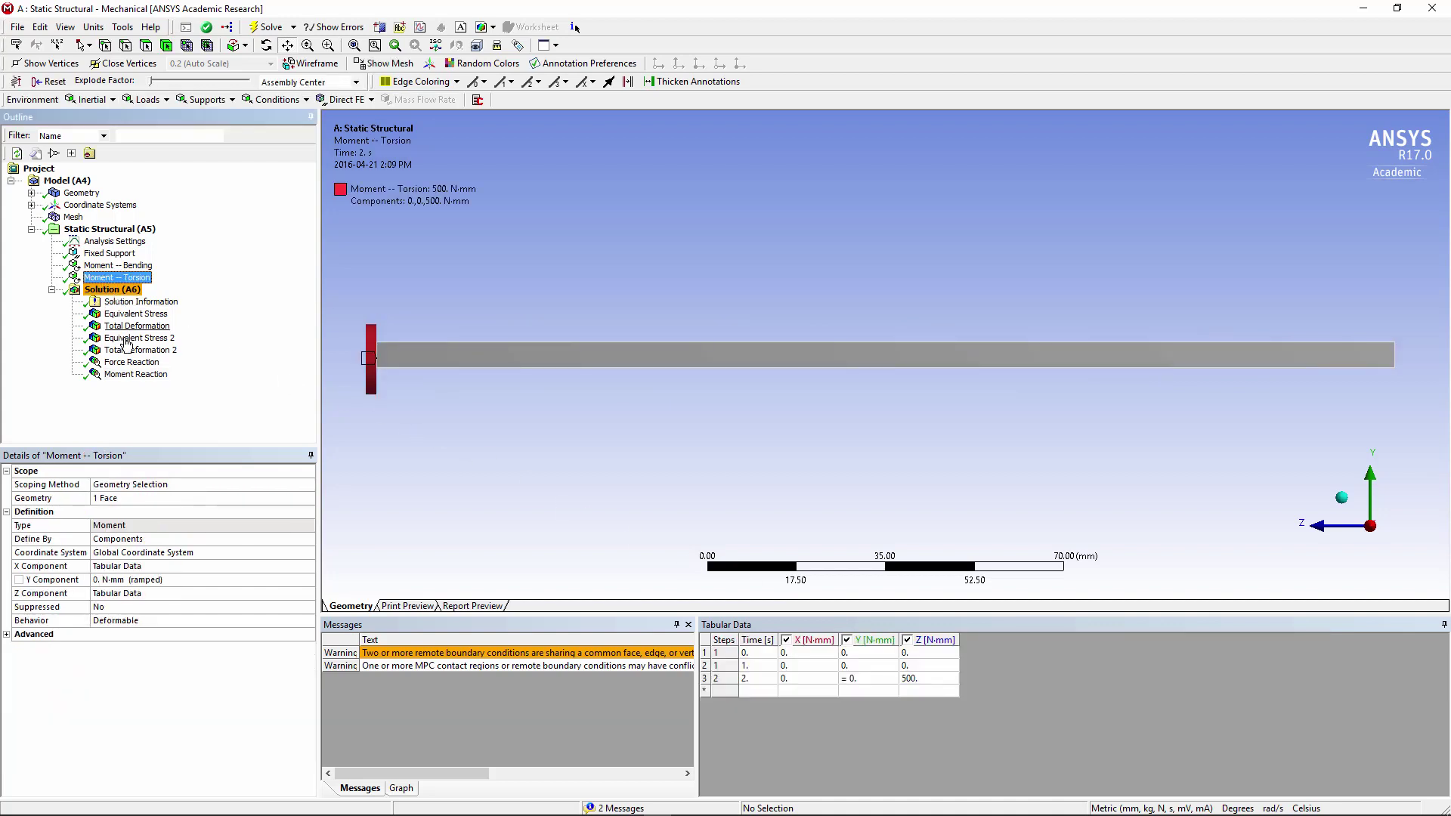
left_click(137, 375)
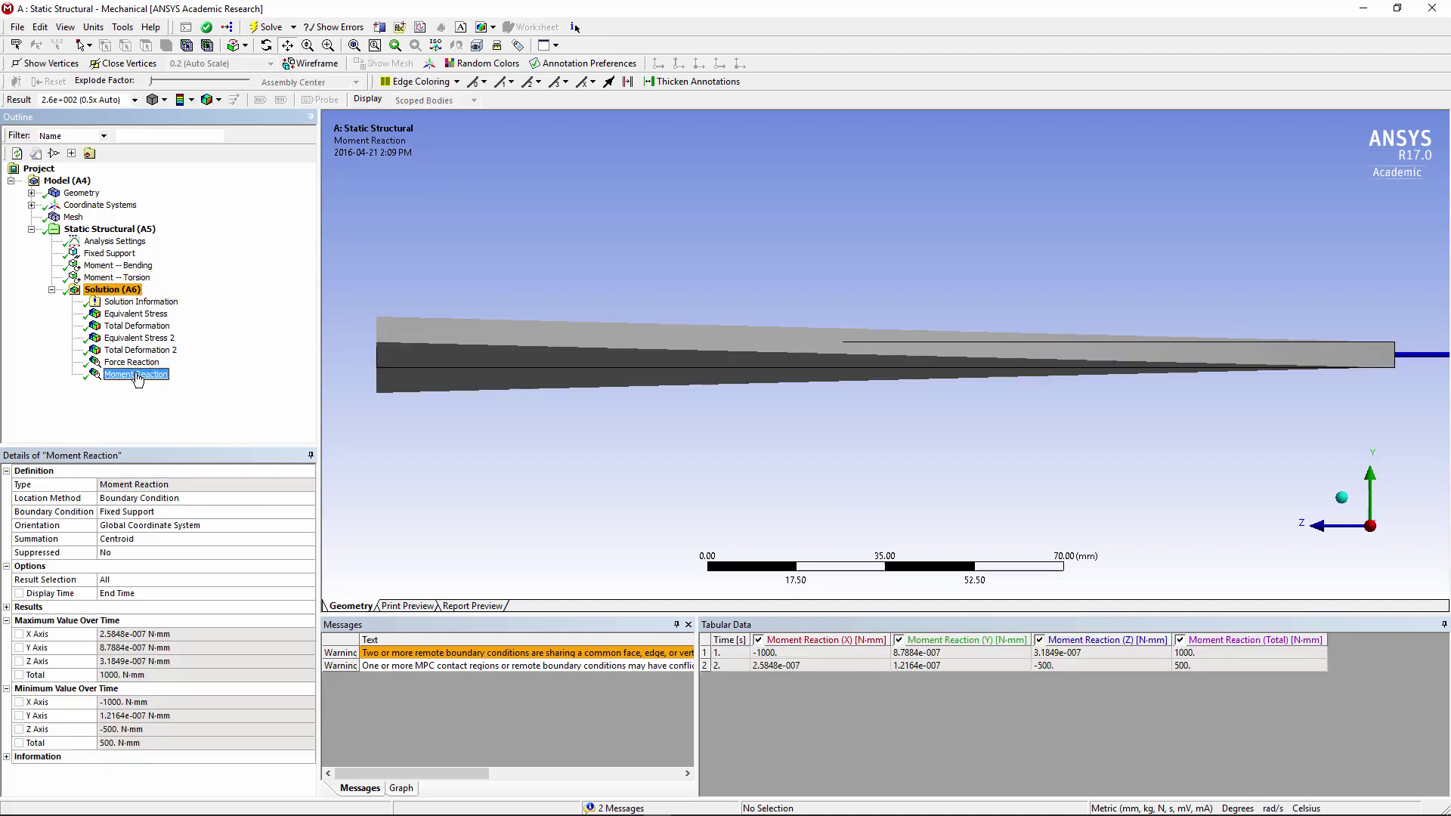
left_click(133, 363)
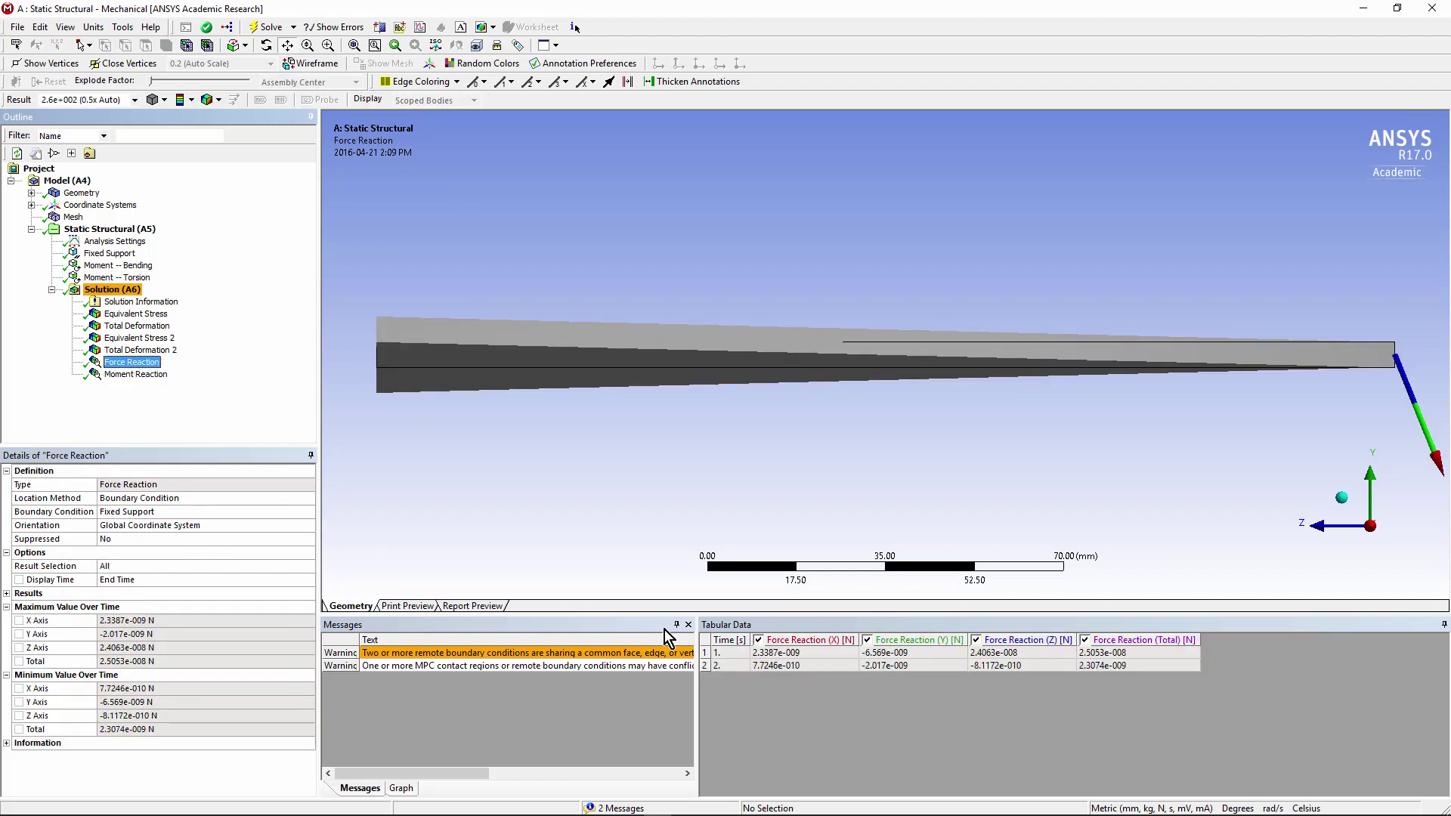